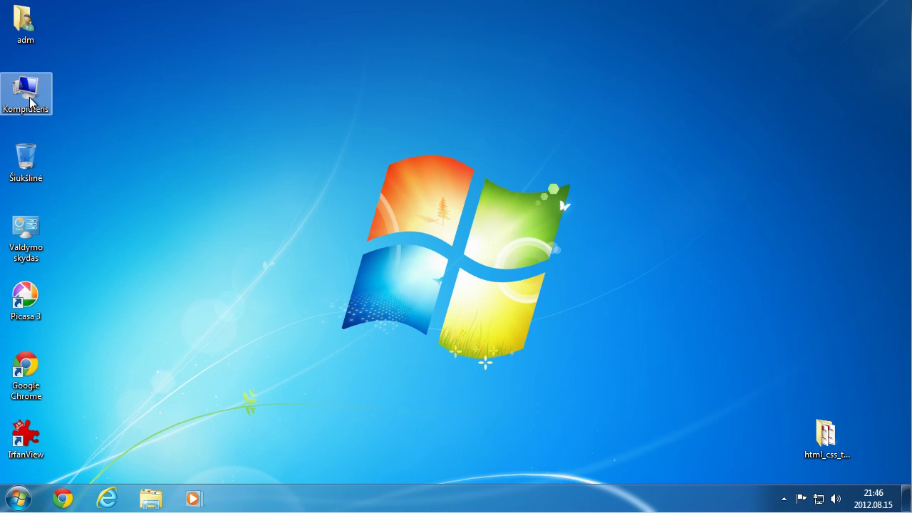
Open the Duomenys (D:) drive through Kompiuteris, with its window snapped to the right half of the desktop.
double_click(30, 99)
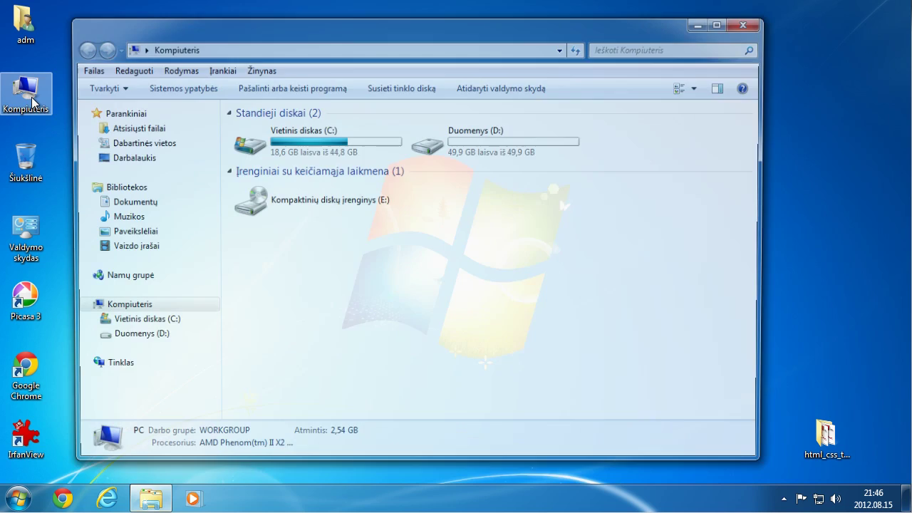
drag(360, 26, 910, 107)
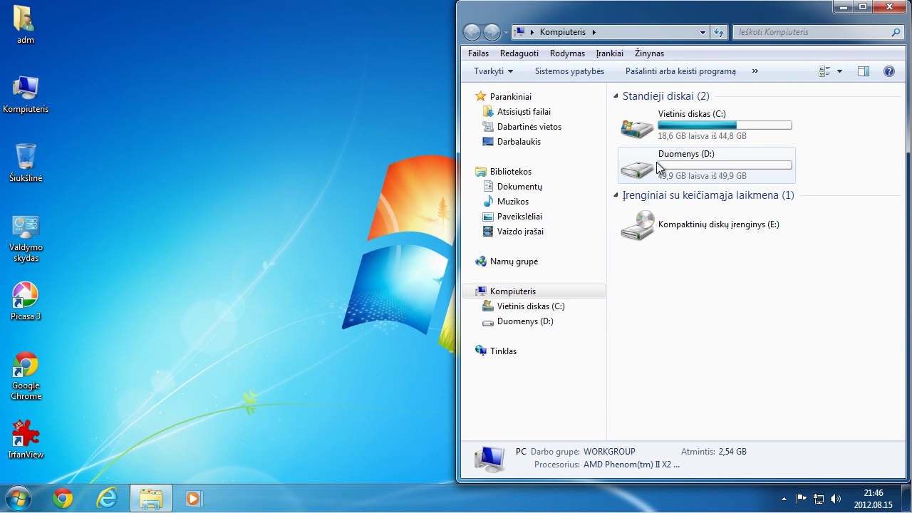
mouse_move(688, 165)
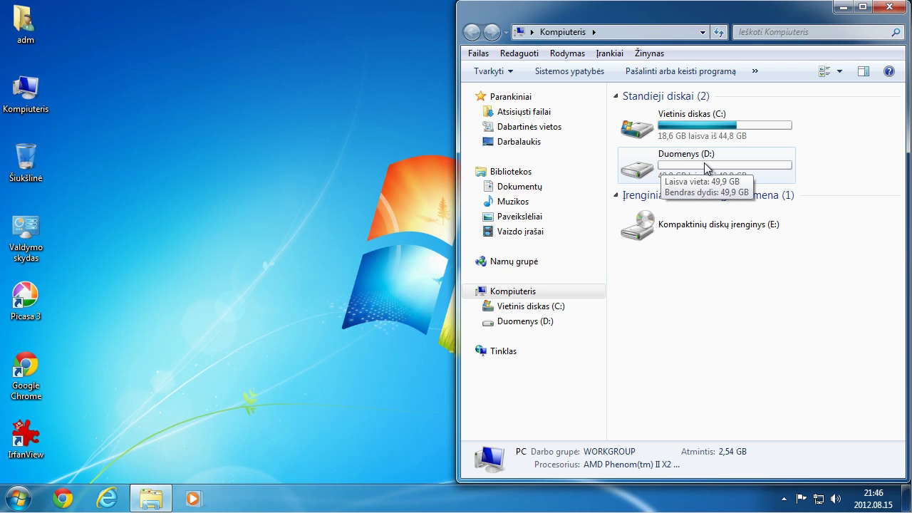
double_click(704, 166)
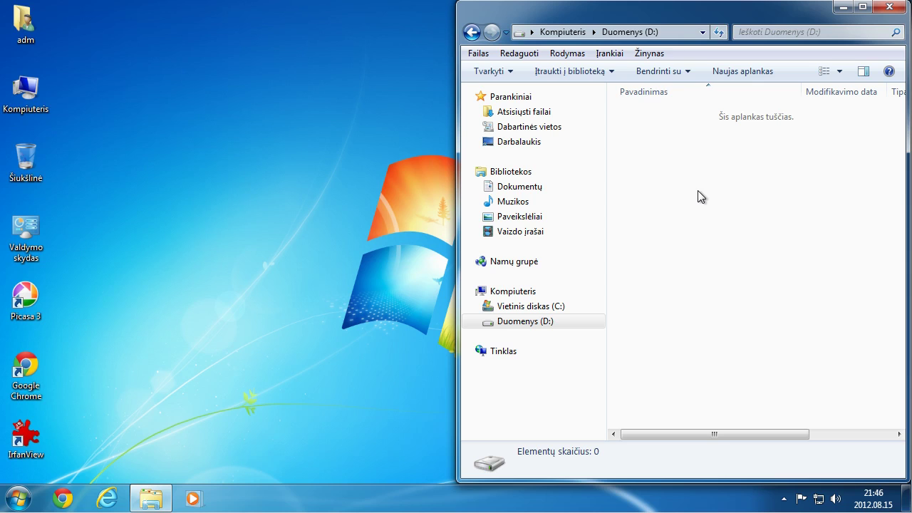
Create a new folder named Desktop in the root of the D: drive.
right_click(712, 180)
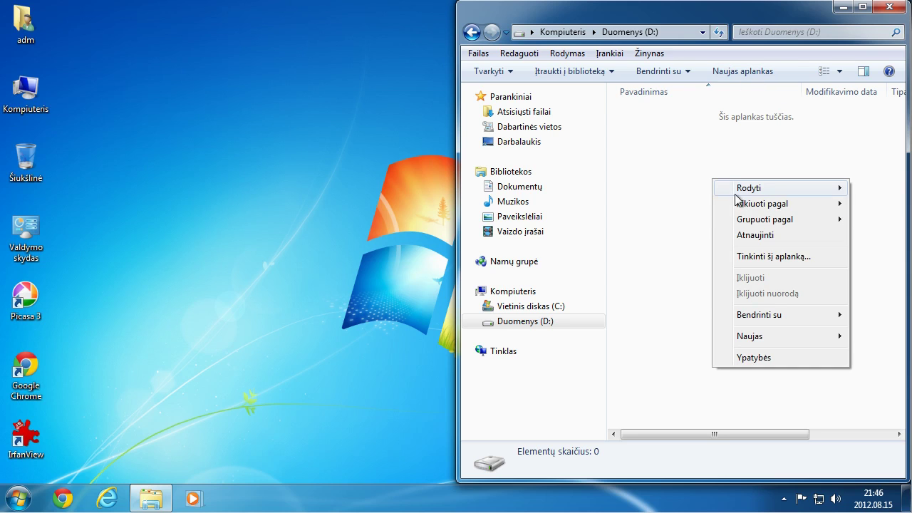
mouse_move(768, 333)
click(667, 331)
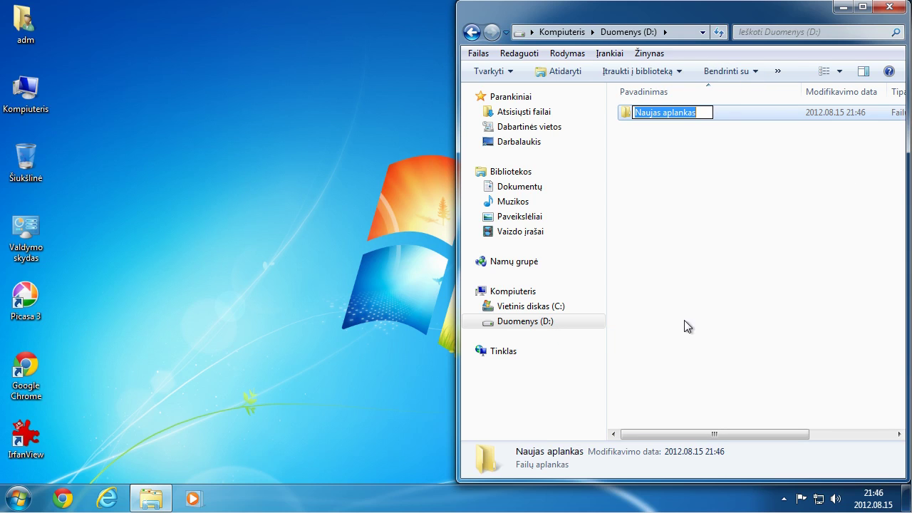
text(Desktop)
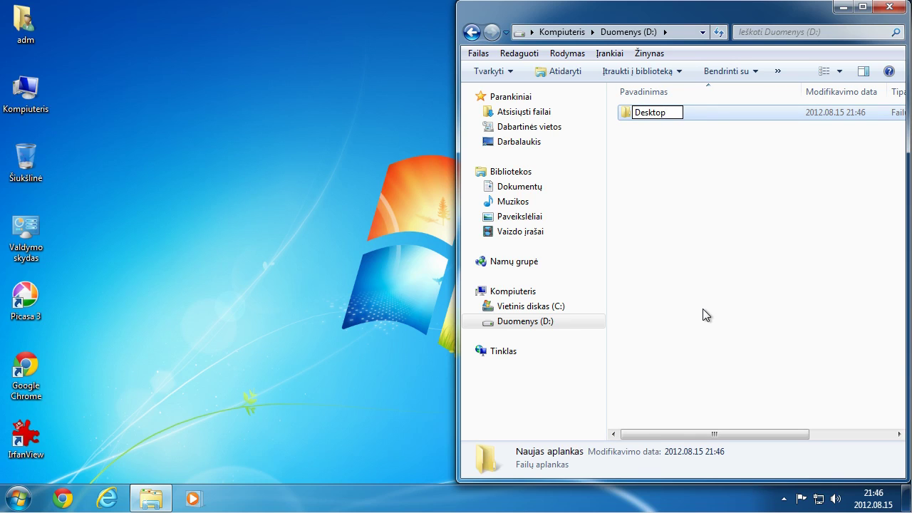
key(Return)
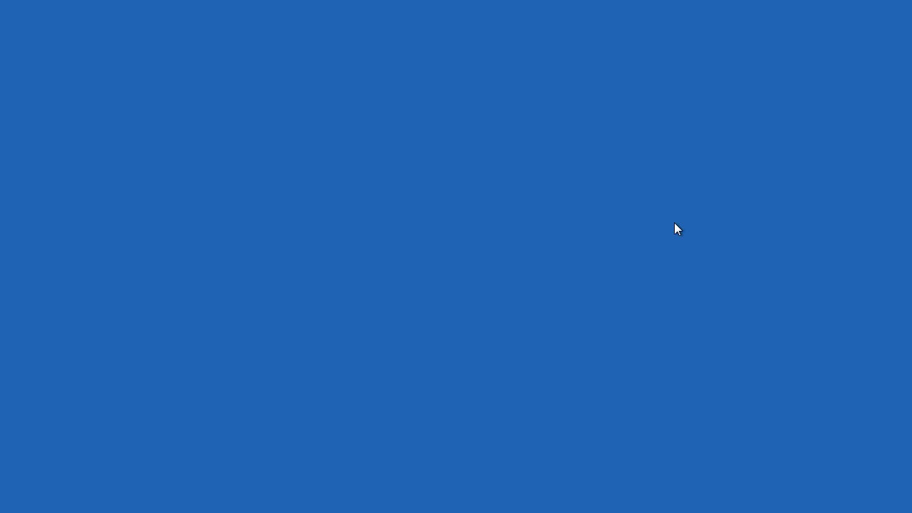
Create a second folder on the D: drive, named Dokumentai.
right_click(673, 223)
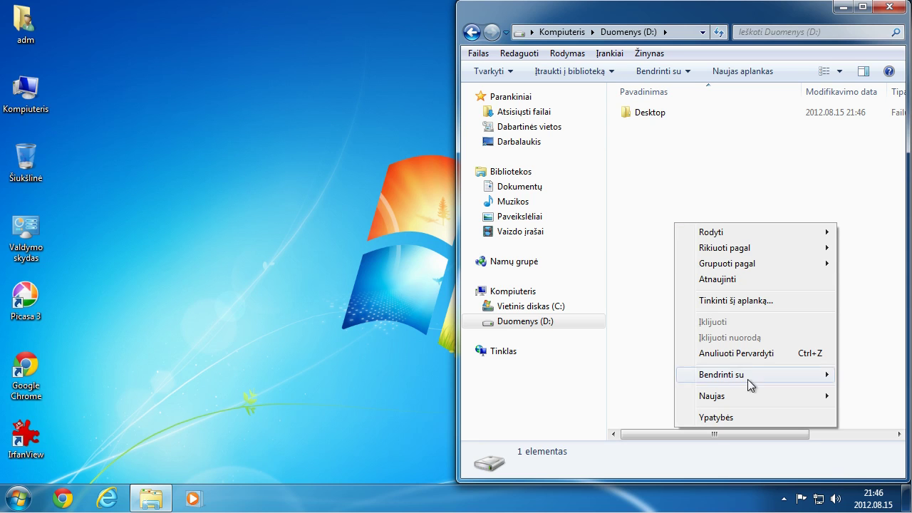
mouse_move(760, 396)
click(609, 281)
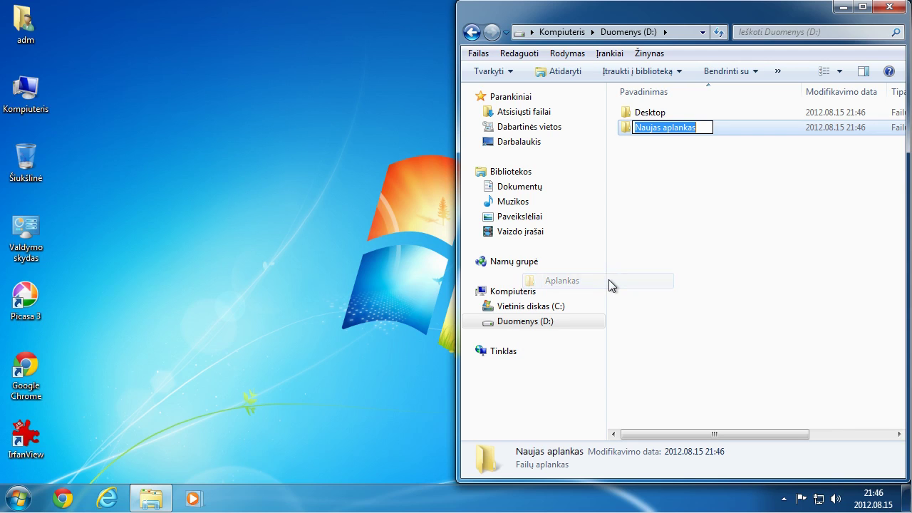
text(Dokumentai)
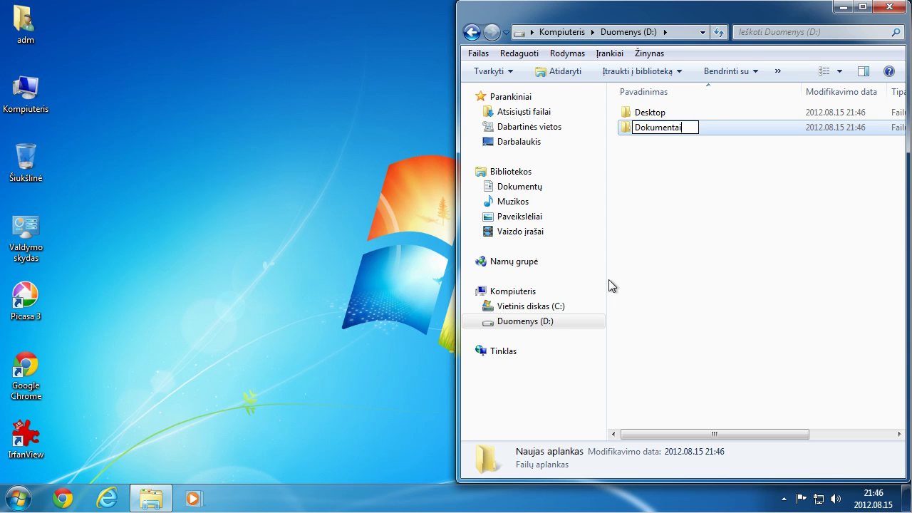
key(Return)
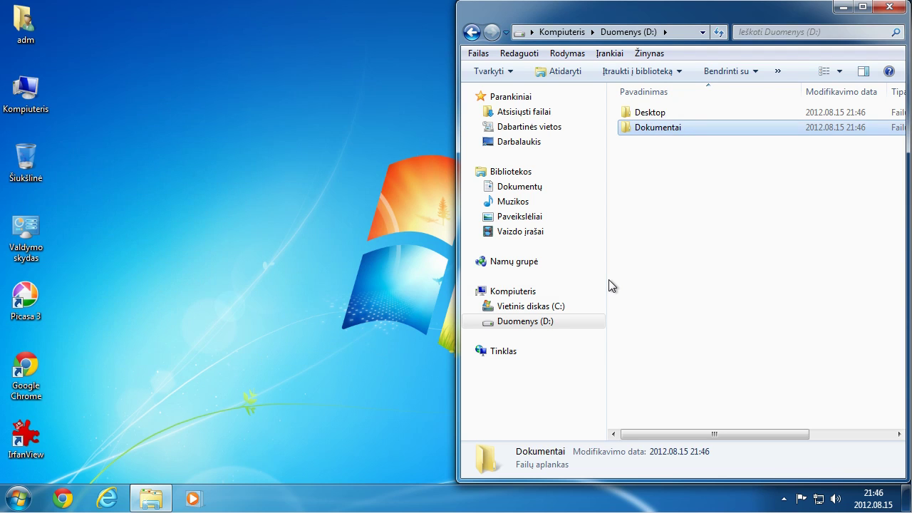
Add a folder named Paveikslėliai to the root of the D: drive.
right_click(665, 222)
mouse_move(699, 397)
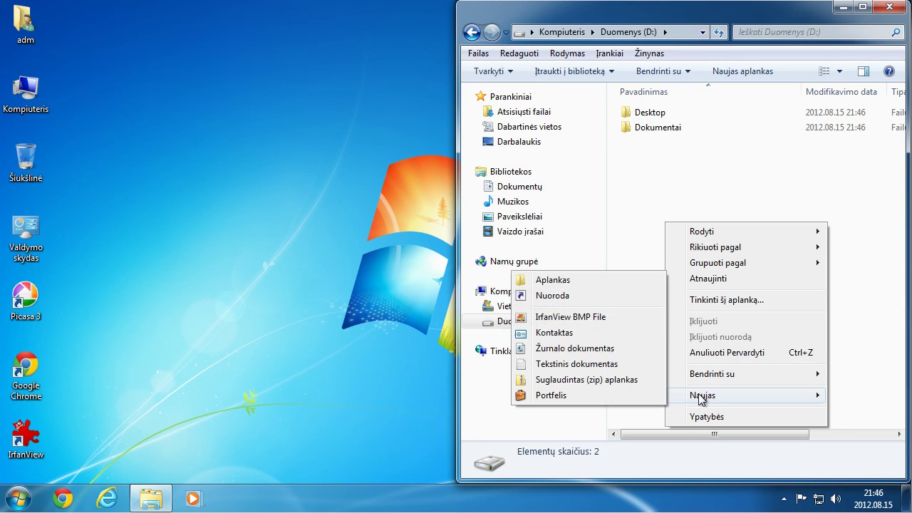
click(582, 282)
text(Paveikslėliai)
key(Return)
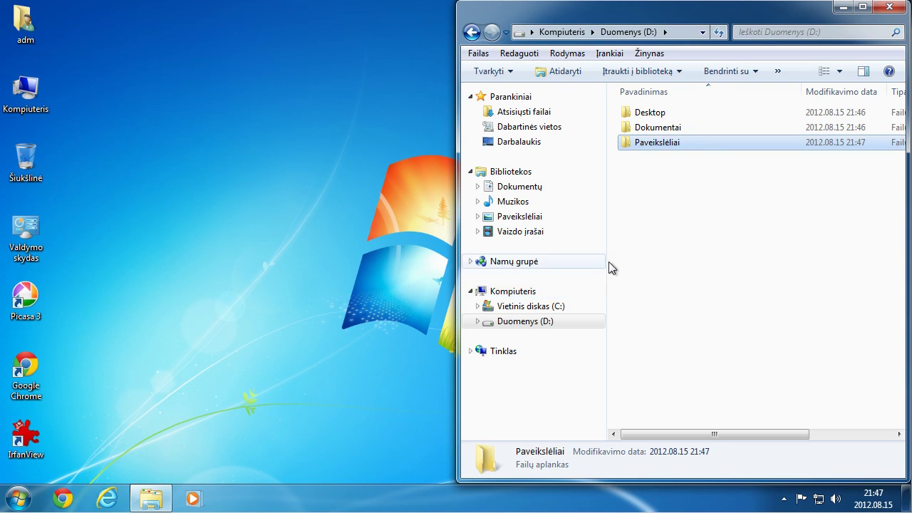
Add a folder named Video to the root of the D: drive.
right_click(669, 244)
mouse_move(740, 419)
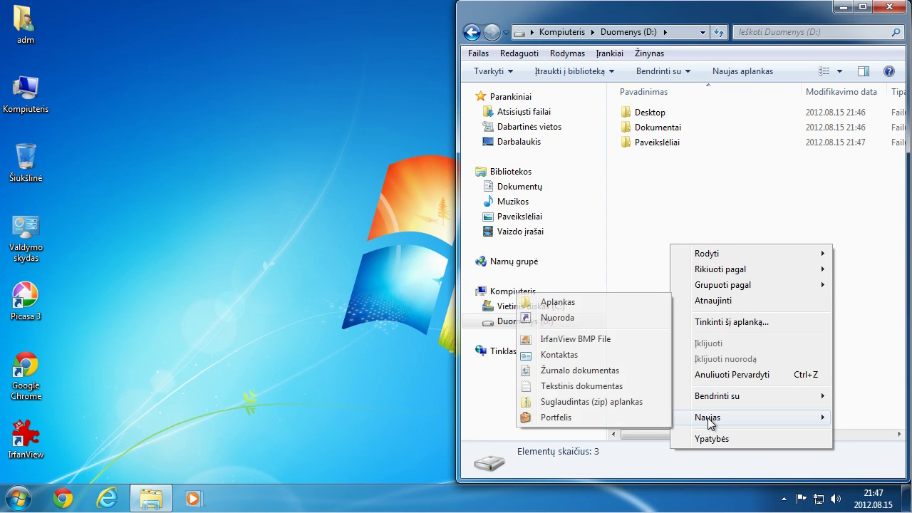
click(586, 304)
text(I)
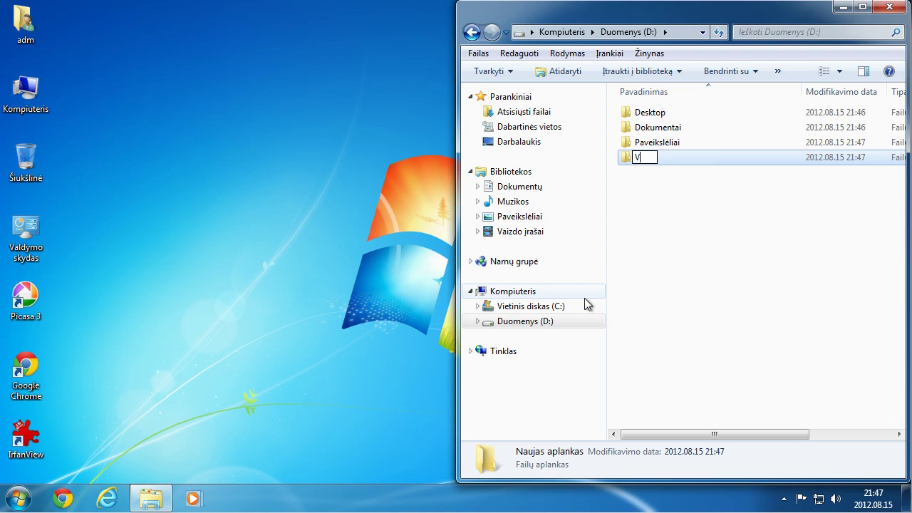
text(ideo)
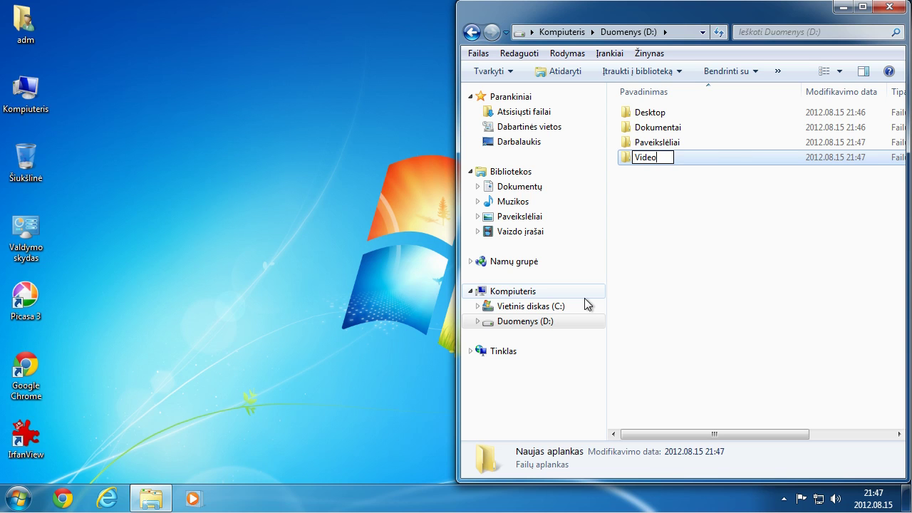
key(Return)
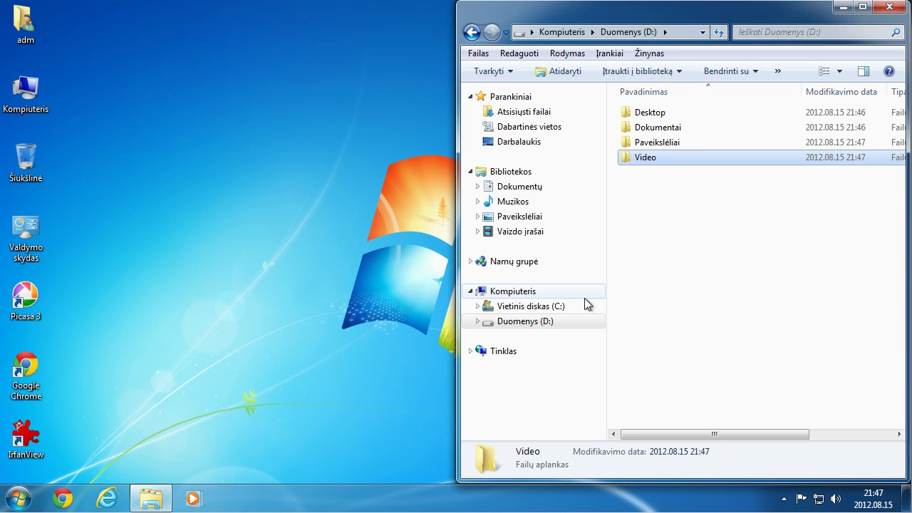
Add a folder named Muzika to the root of the D: drive.
right_click(666, 237)
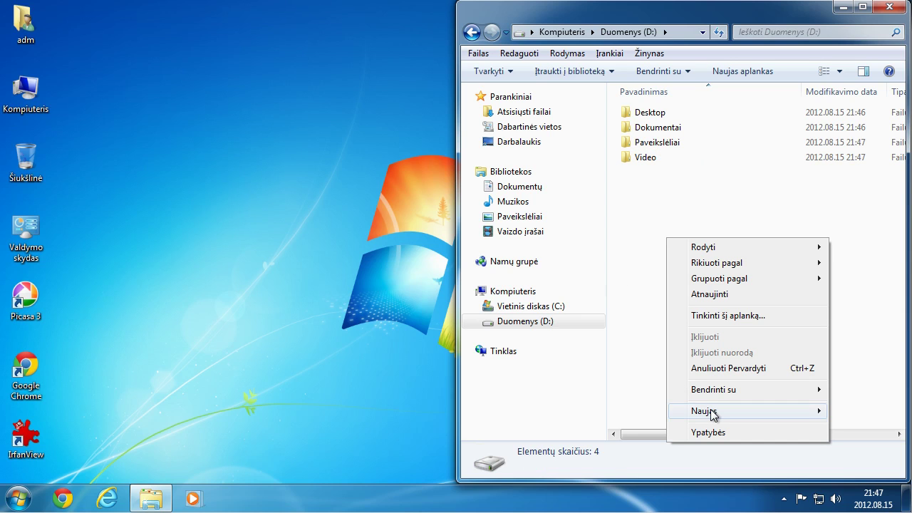
mouse_move(691, 410)
click(586, 291)
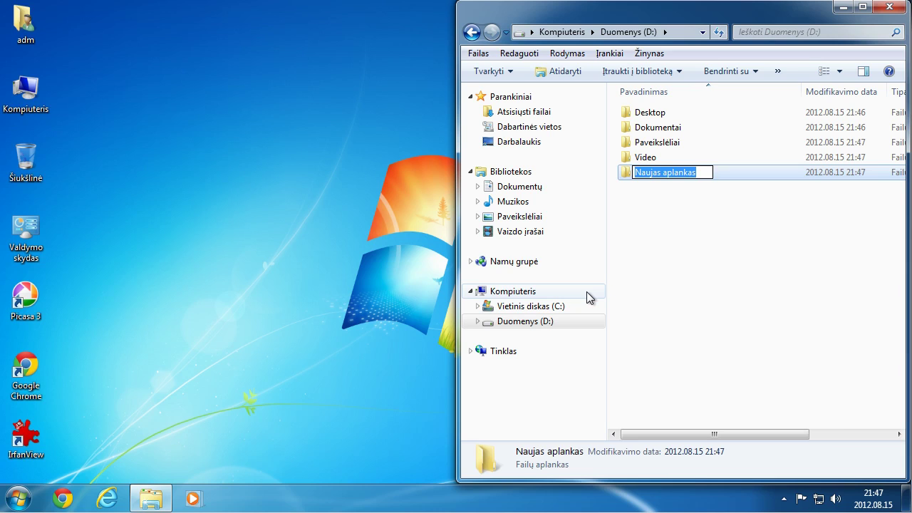
text(Muzika)
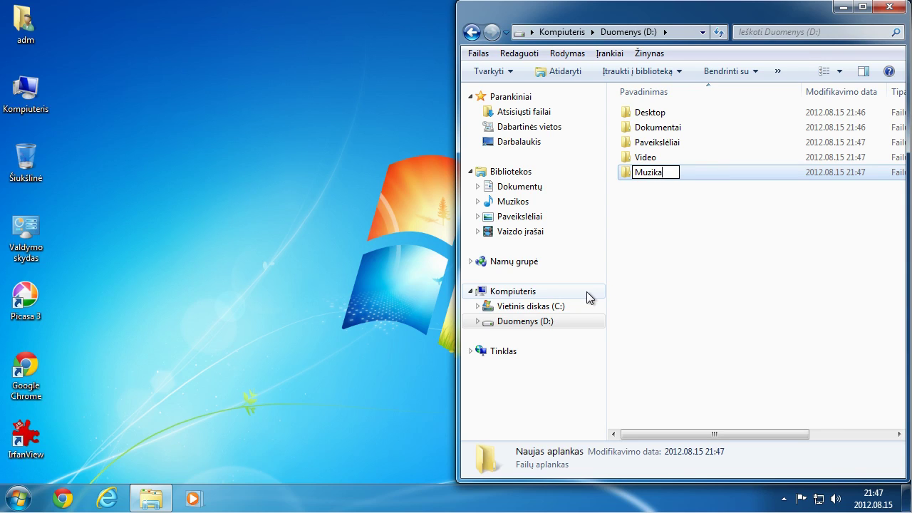
key(Return)
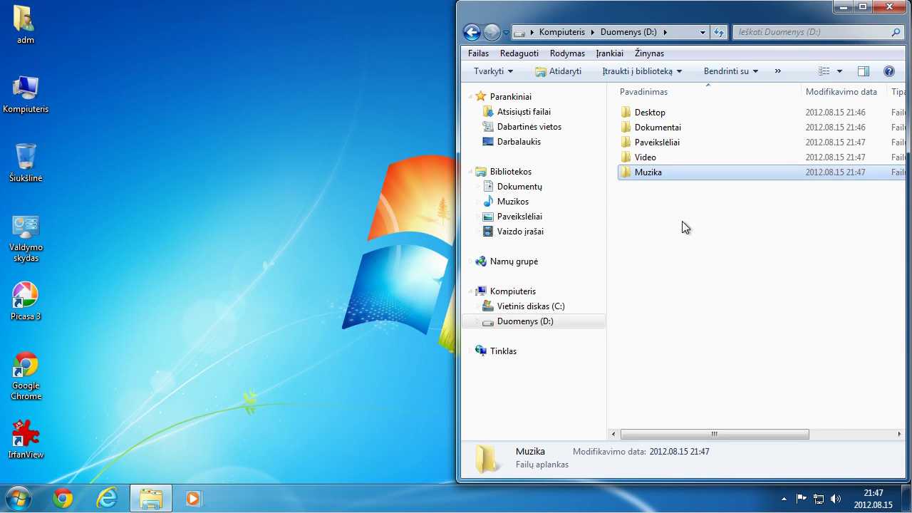
Open the adm user folder from the desktop and snap its window to the left half, beside the D: drive window.
click(377, 214)
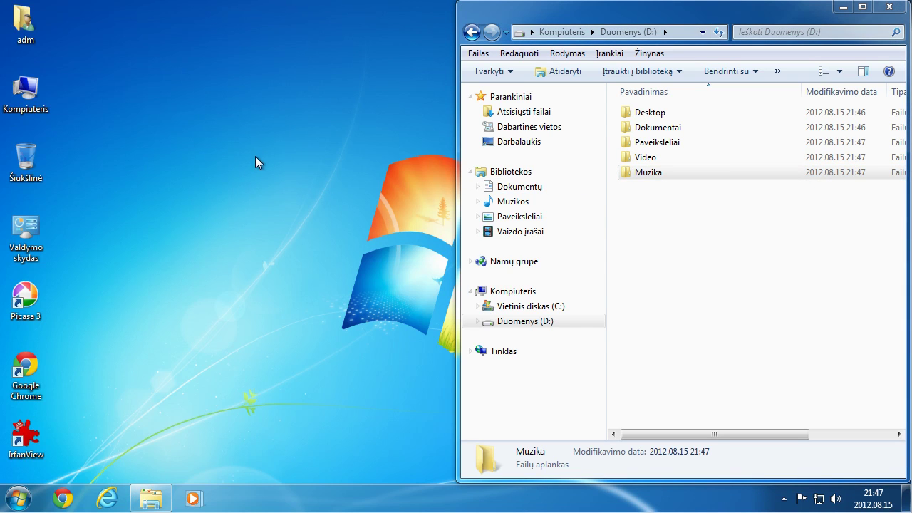
double_click(29, 32)
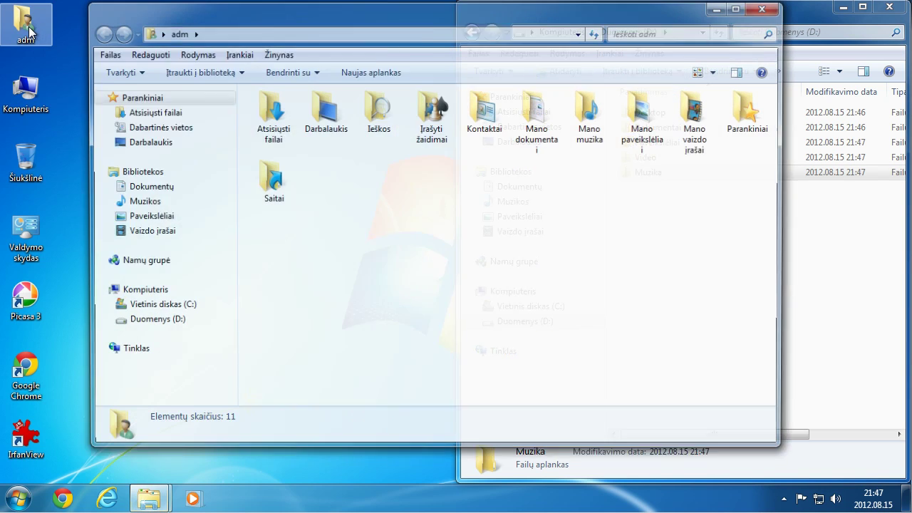
drag(420, 17, 1, 84)
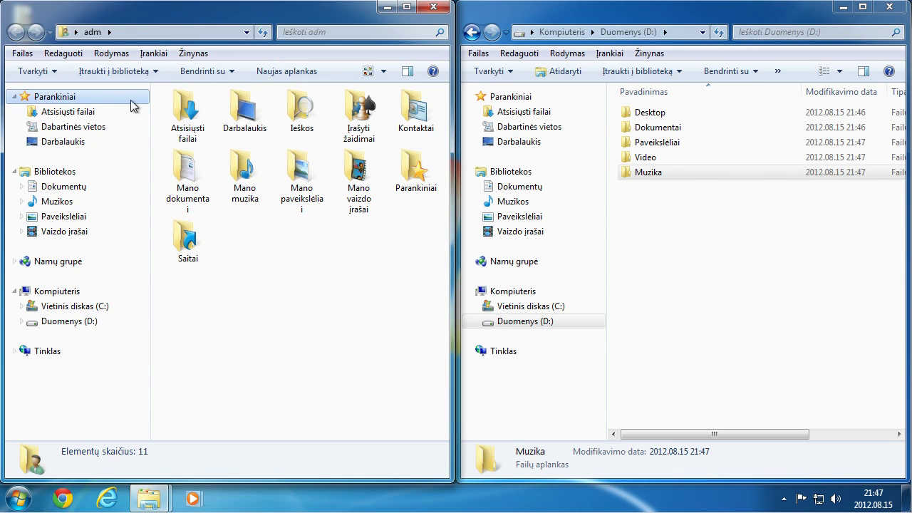
Copy the html_css_tutorial folder from the user's Darbalaukis folder into the Desktop folder on D:.
double_click(250, 115)
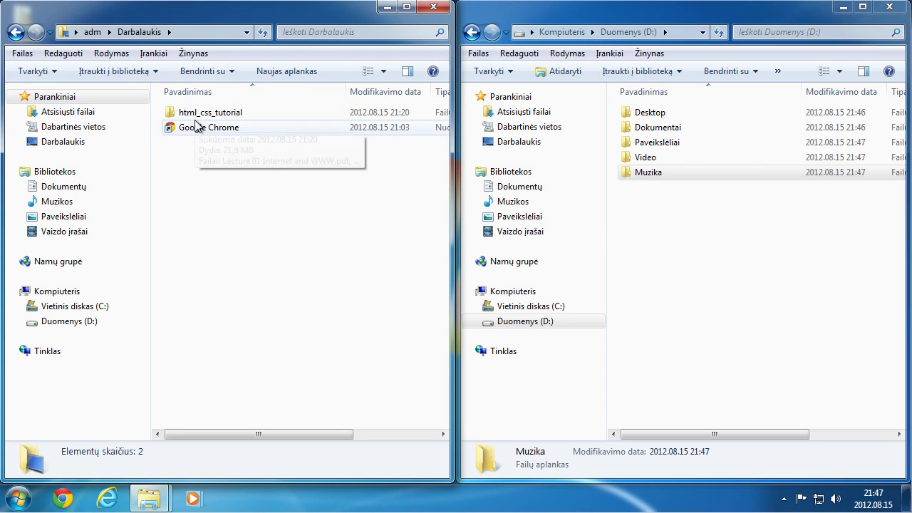
click(217, 116)
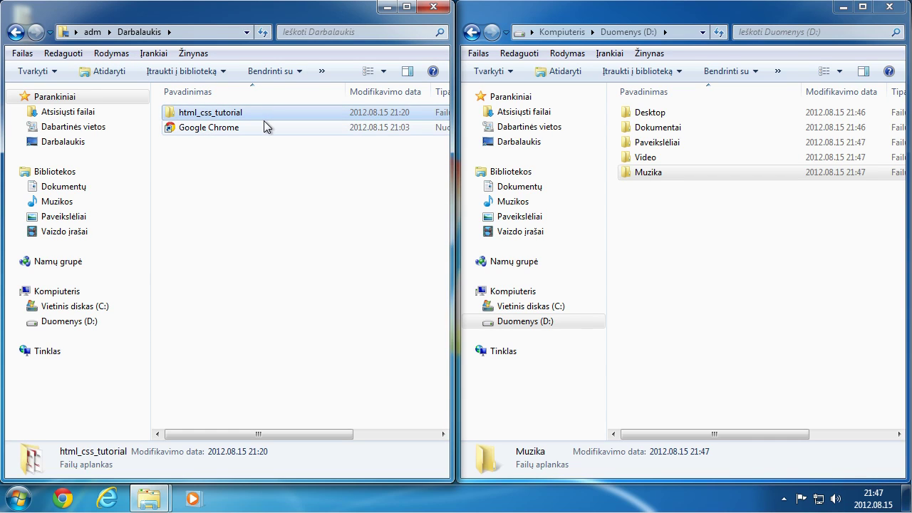
click(662, 114)
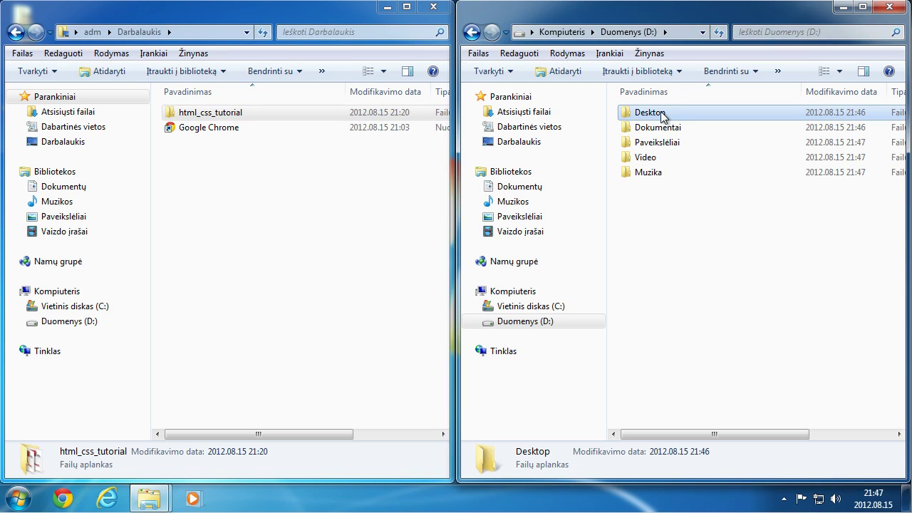
double_click(661, 114)
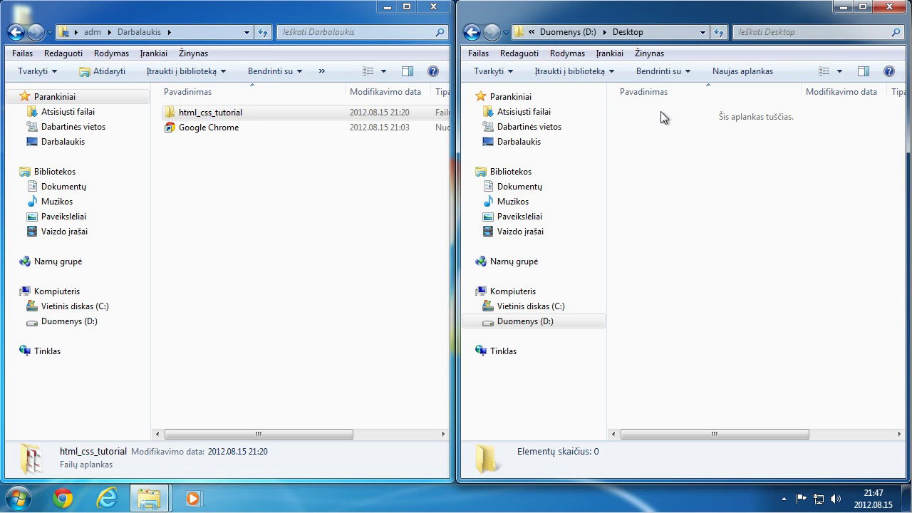
drag(210, 116, 716, 211)
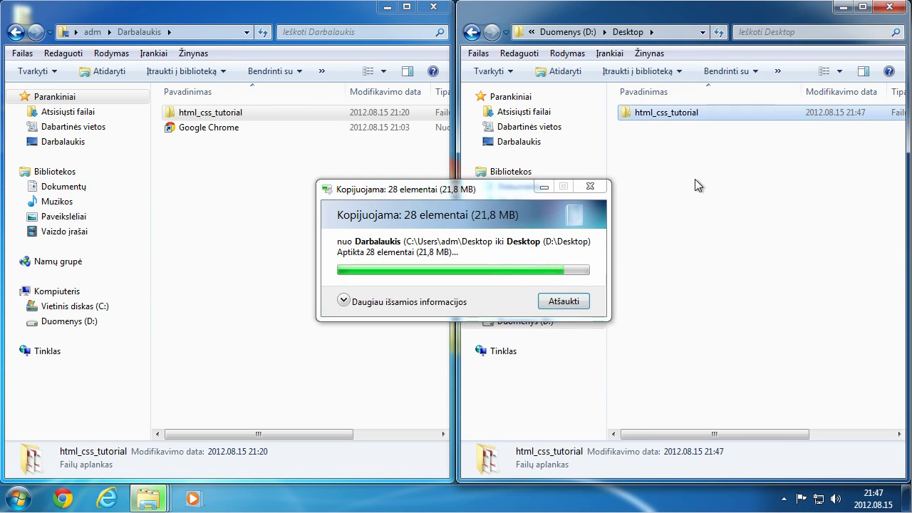
Copy all the PDF files from the user's Mano dokumentai folder into the Dokumentai folder on D:.
click(471, 32)
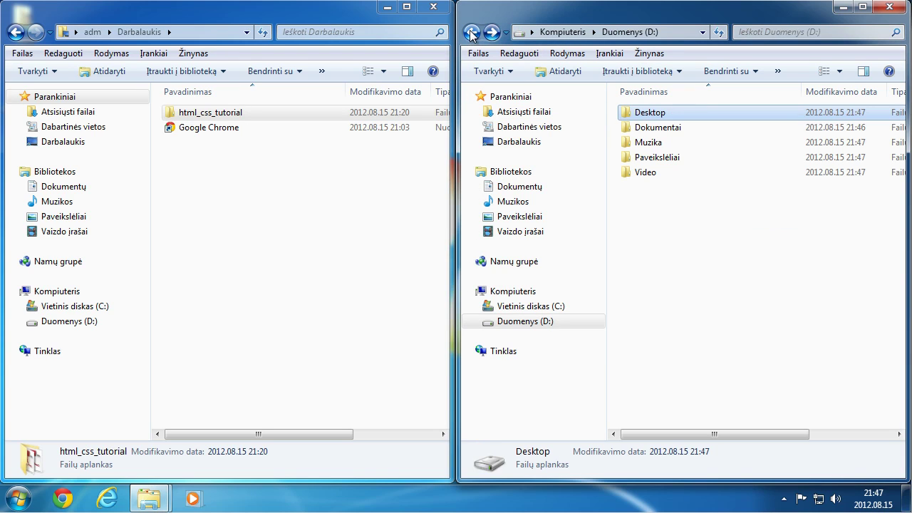
double_click(667, 127)
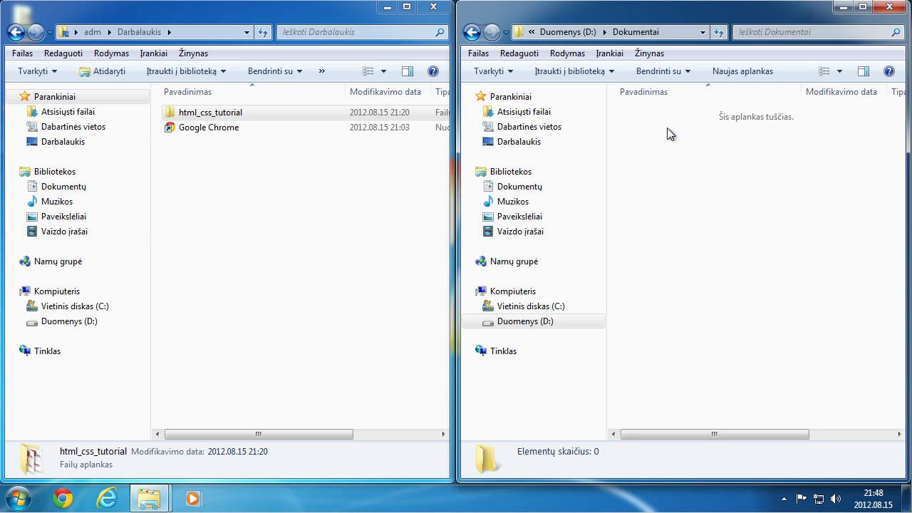
click(15, 32)
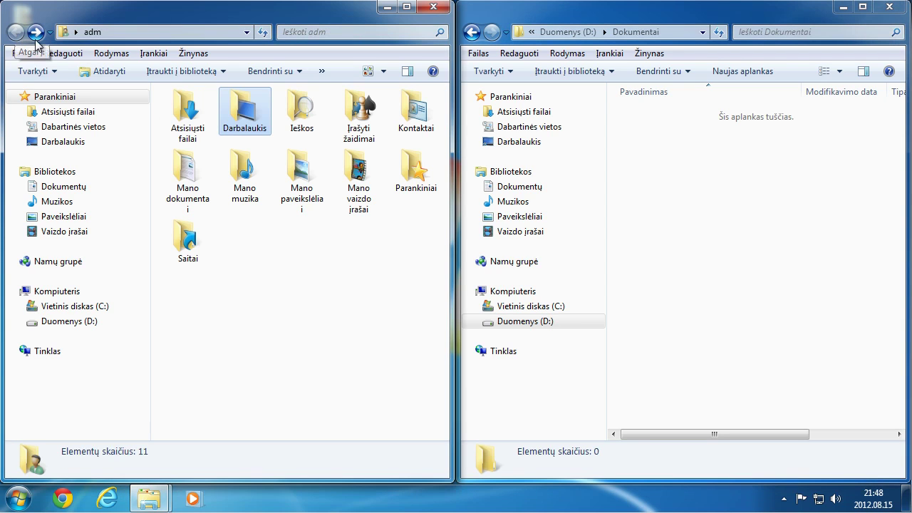
double_click(188, 188)
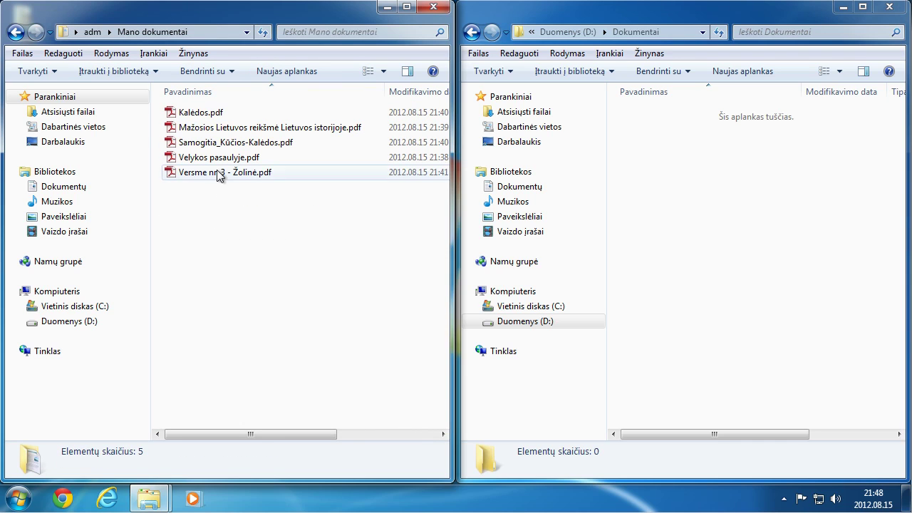
drag(274, 215, 733, 211)
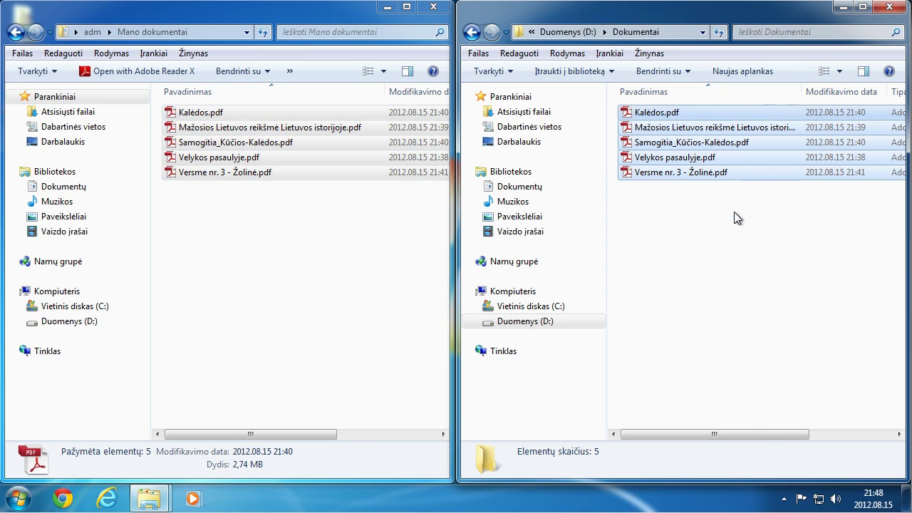
Copy the Free_MUSIC folder from the user's Mano muzika folder into the Muzika folder on D:.
click(569, 31)
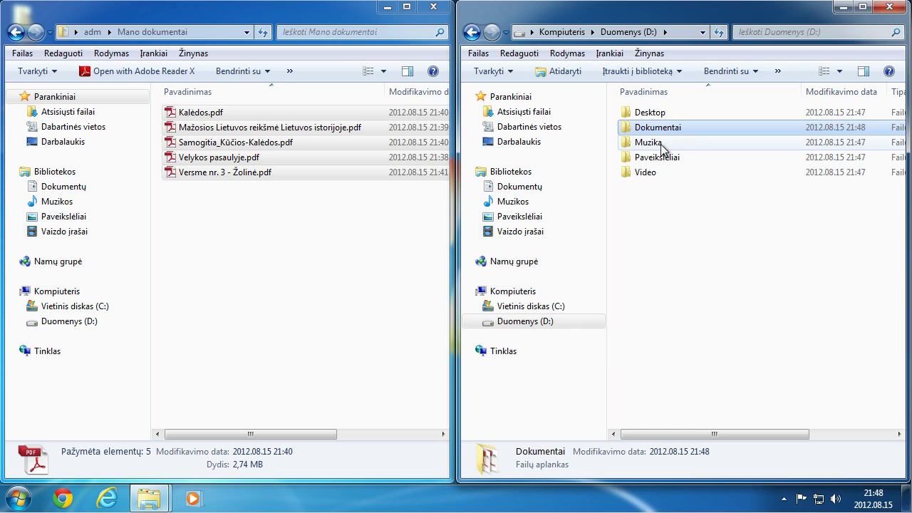
double_click(661, 144)
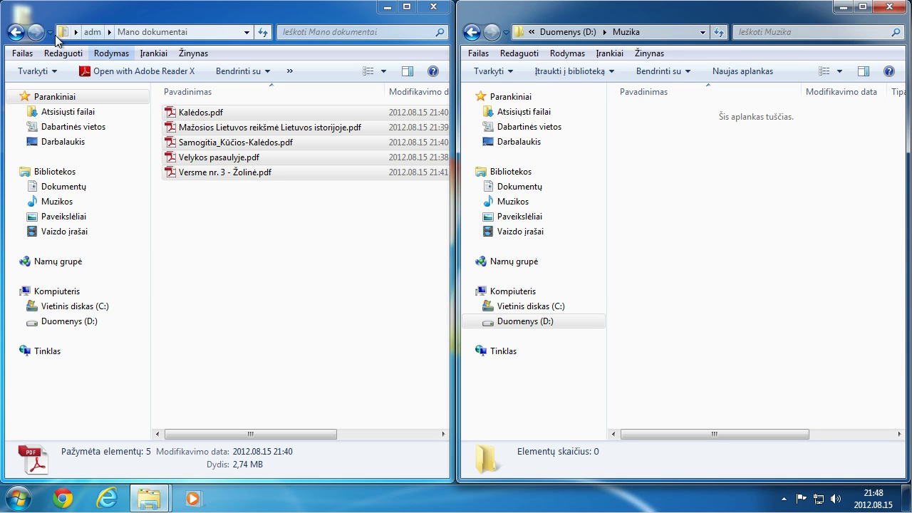
click(16, 33)
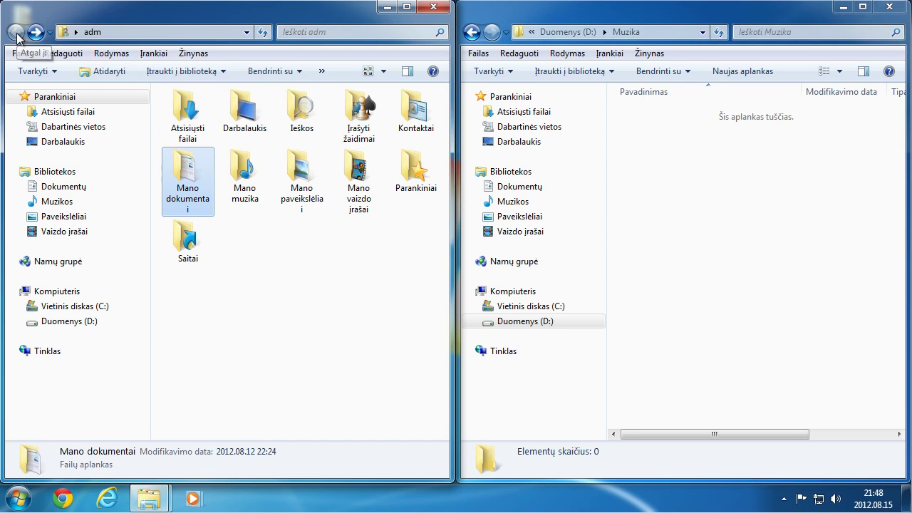
double_click(245, 179)
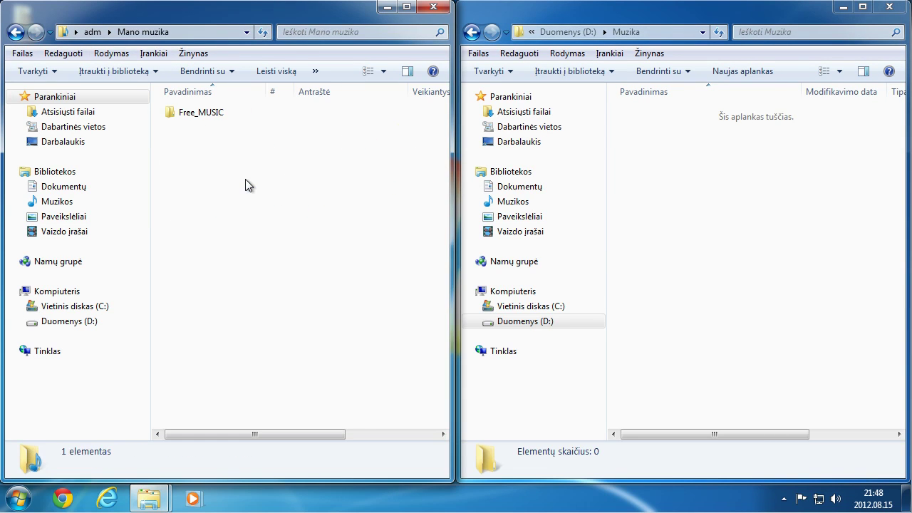
drag(196, 116, 710, 206)
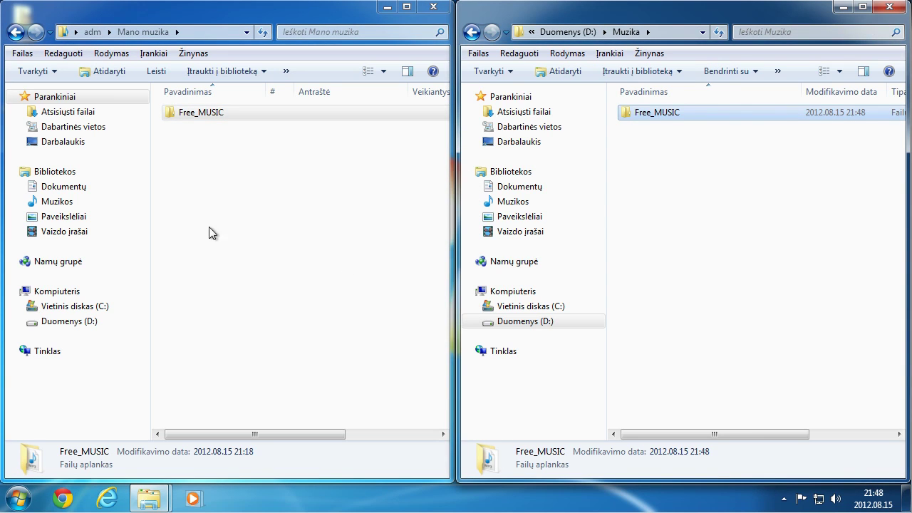
View the contents of the Muzikos library and return to the adm folder.
click(57, 203)
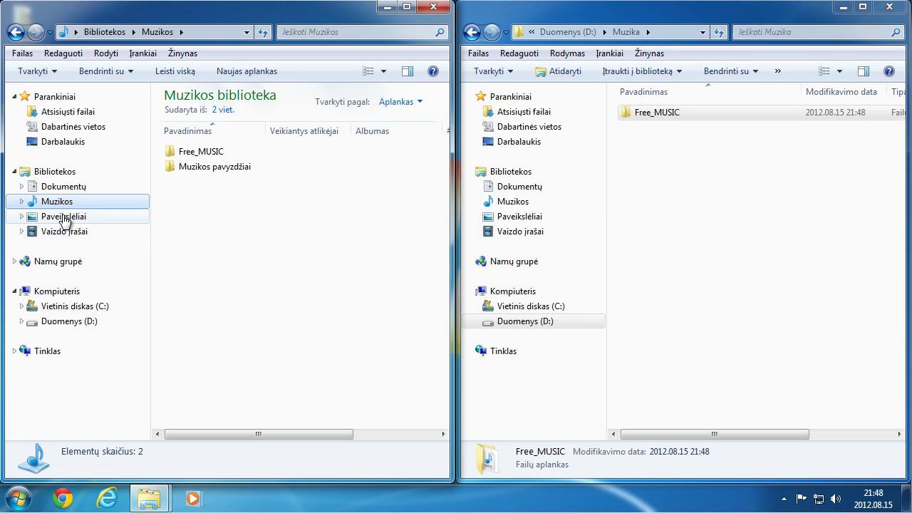
click(16, 33)
click(17, 33)
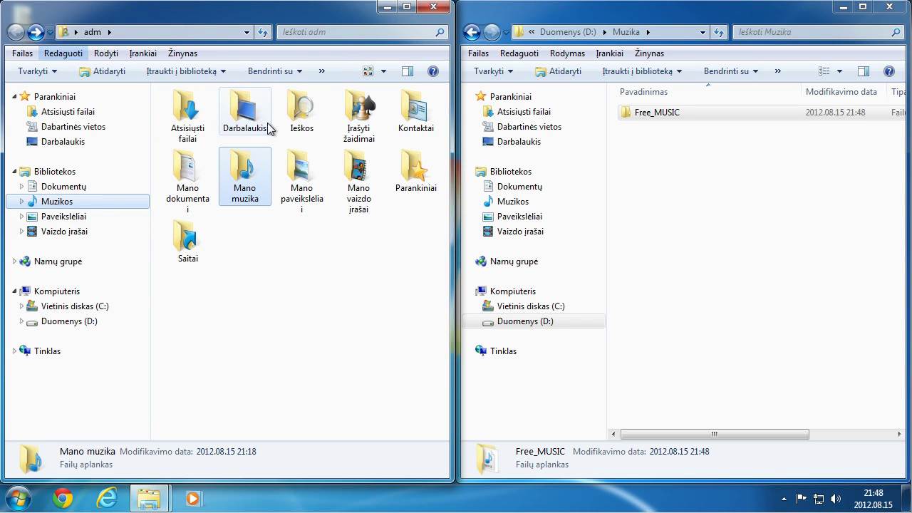
Copy the wallpapers folder from the Paveikslėliai library into the Paveikslėliai folder on D:.
double_click(306, 189)
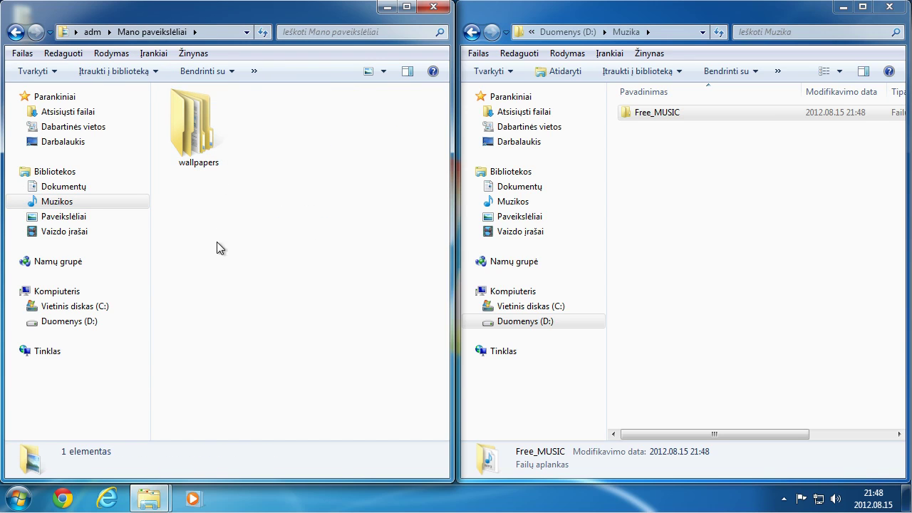
click(58, 218)
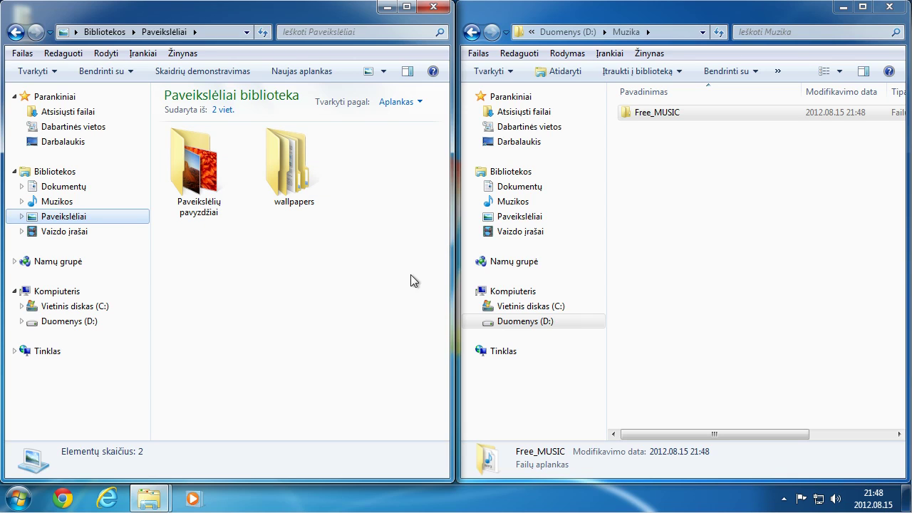
click(472, 34)
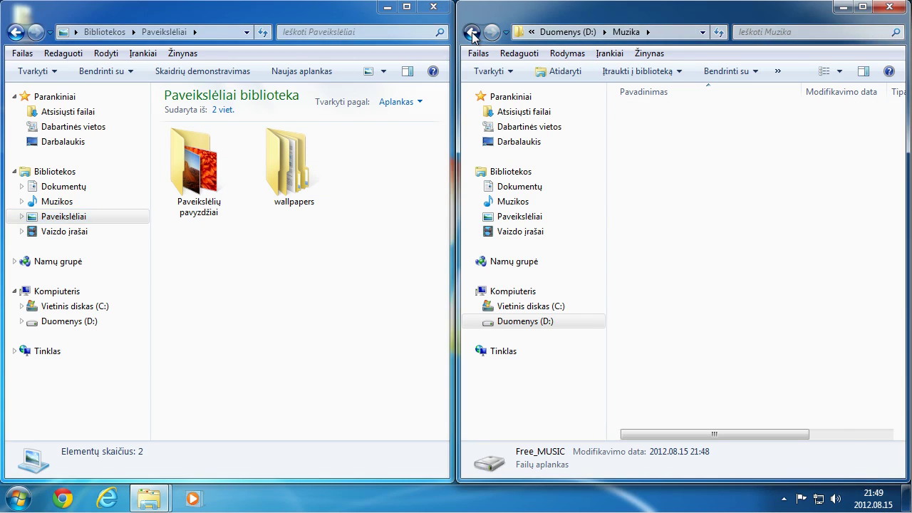
double_click(677, 163)
drag(289, 163, 721, 224)
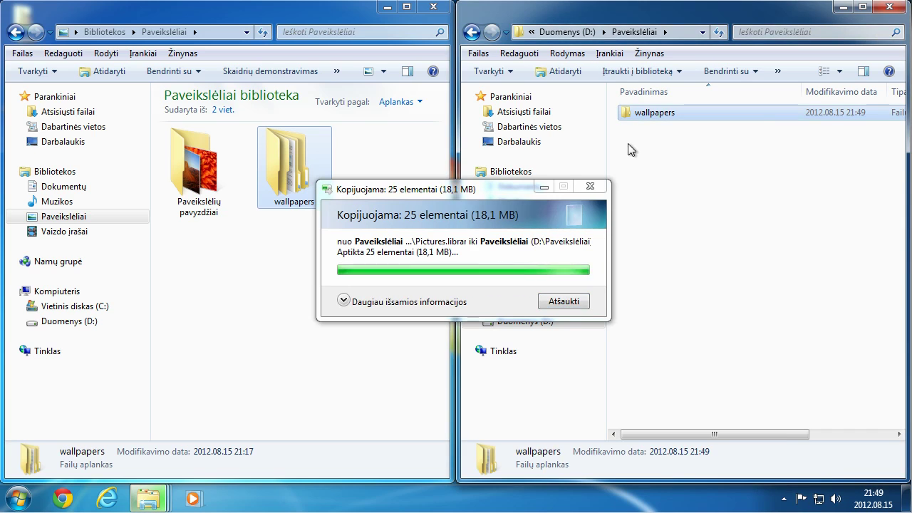
Copy the 3D videos folder and who will work in hlday.wmv from Mano vaizdo įrašai into the Video folder on D:.
click(569, 33)
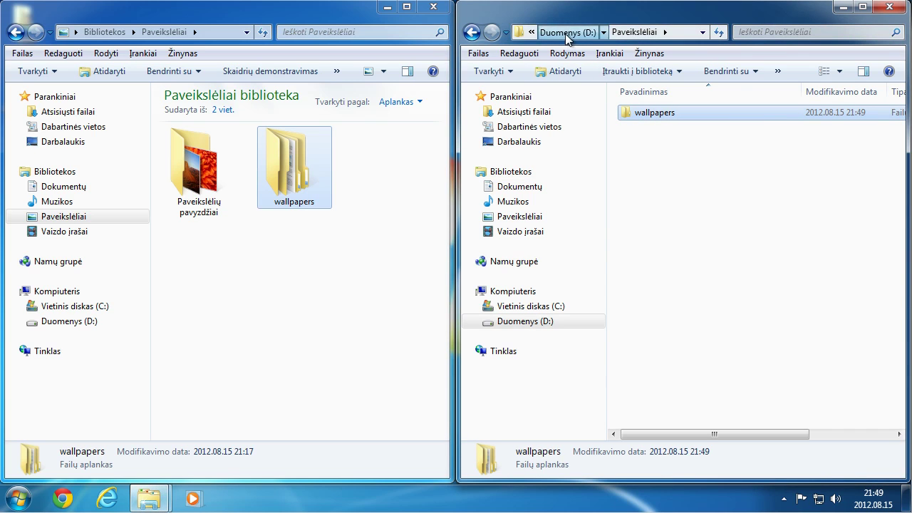
double_click(648, 172)
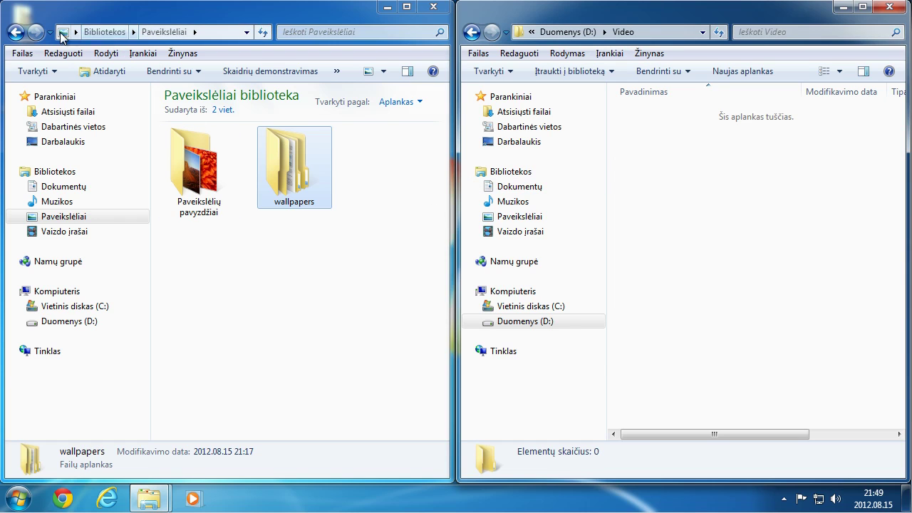
click(17, 33)
click(19, 34)
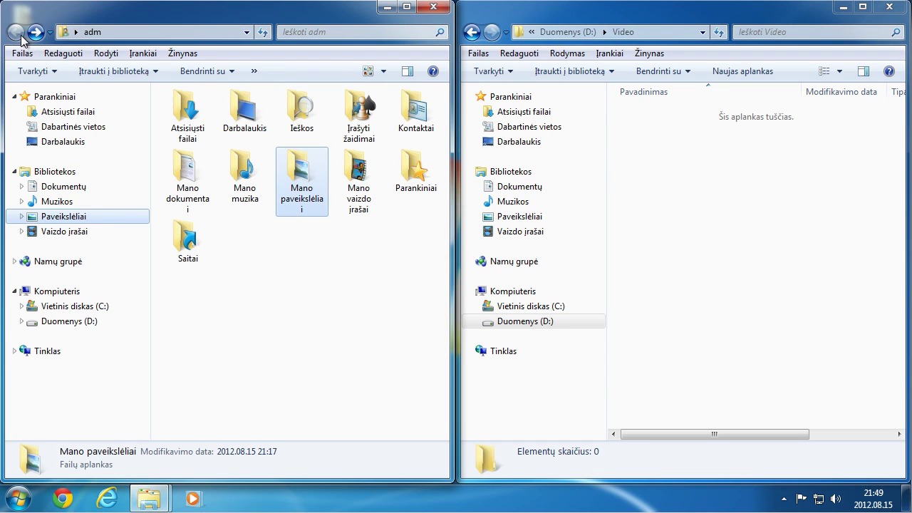
click(361, 199)
double_click(361, 201)
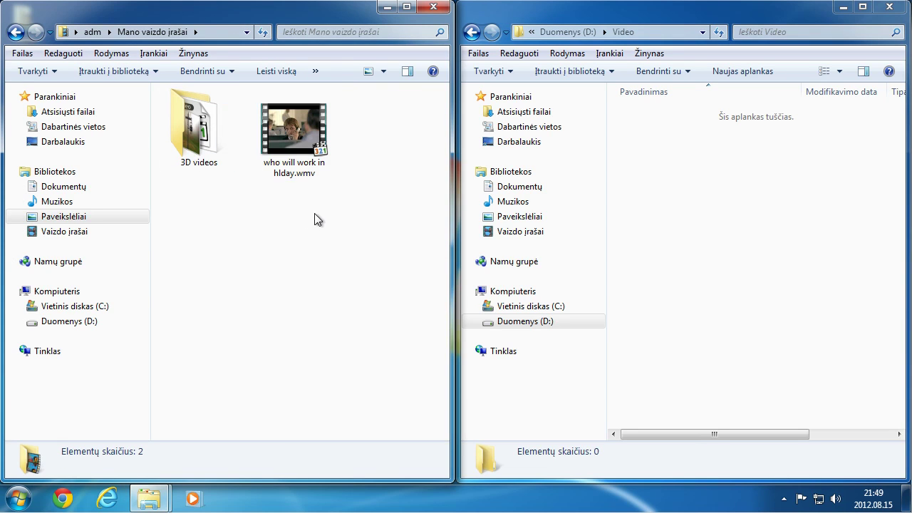
drag(345, 224, 707, 225)
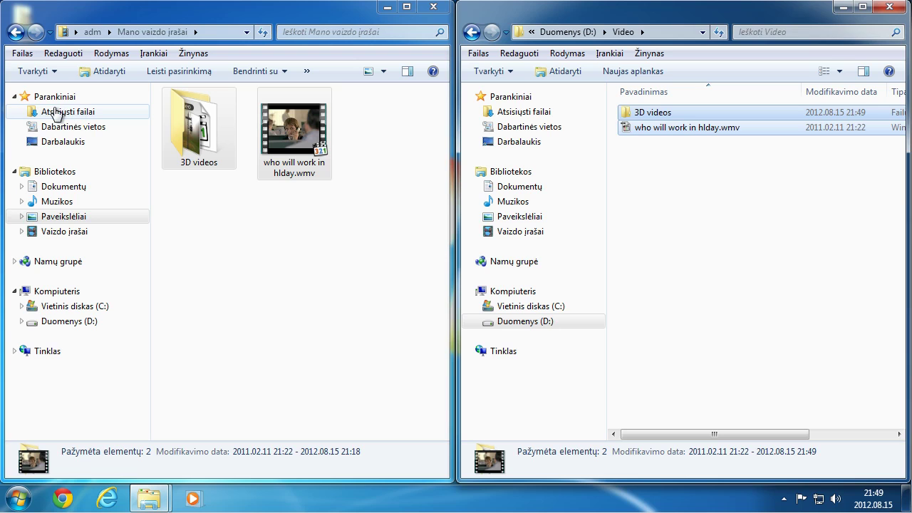
Open the user's Atsisiųsti failai folder and create a folder named Atsiuntimai in the root of the D: drive.
click(64, 115)
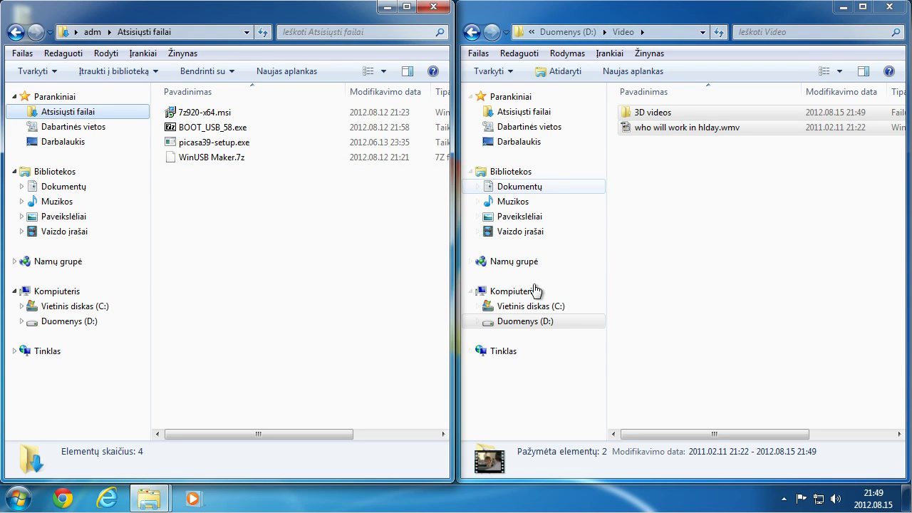
click(519, 322)
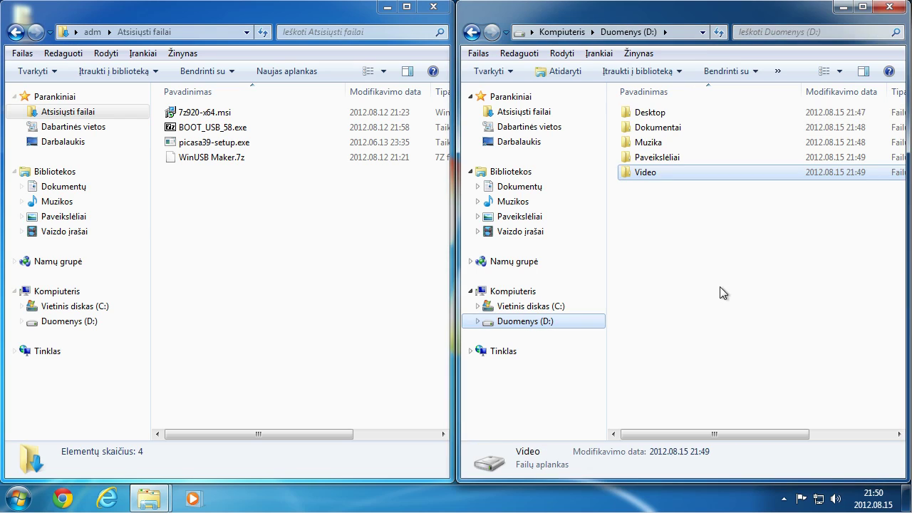
right_click(677, 250)
mouse_move(728, 424)
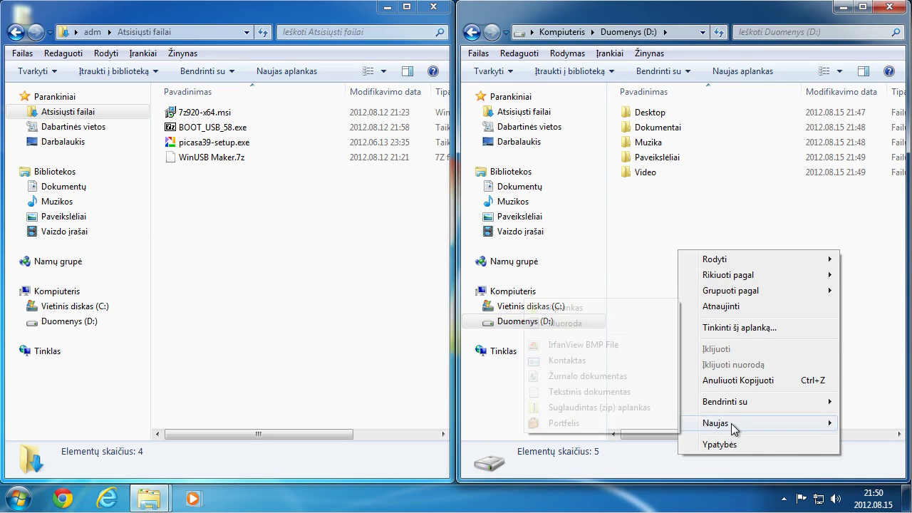
click(602, 311)
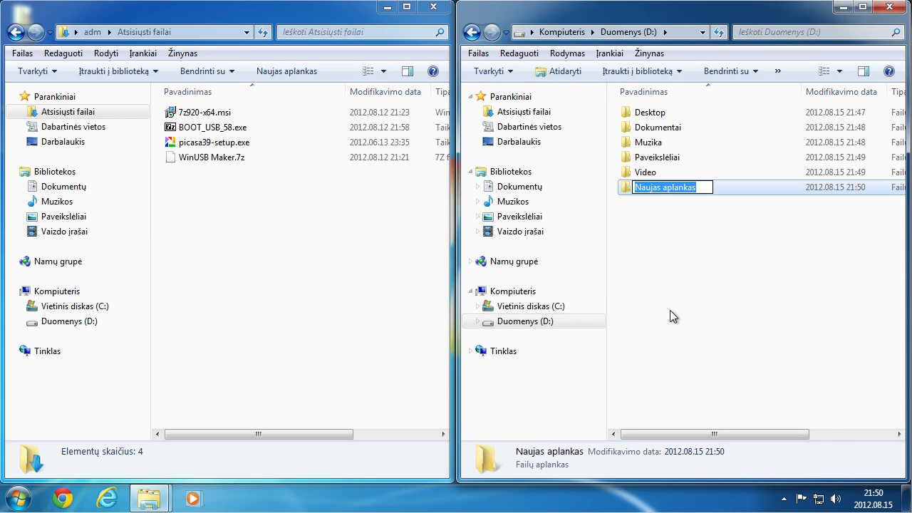
text(At)
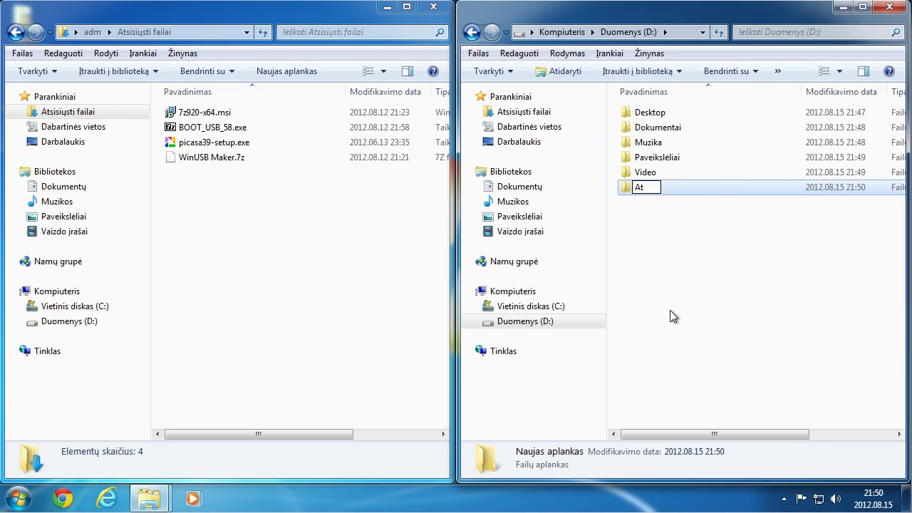
text(siuntimai)
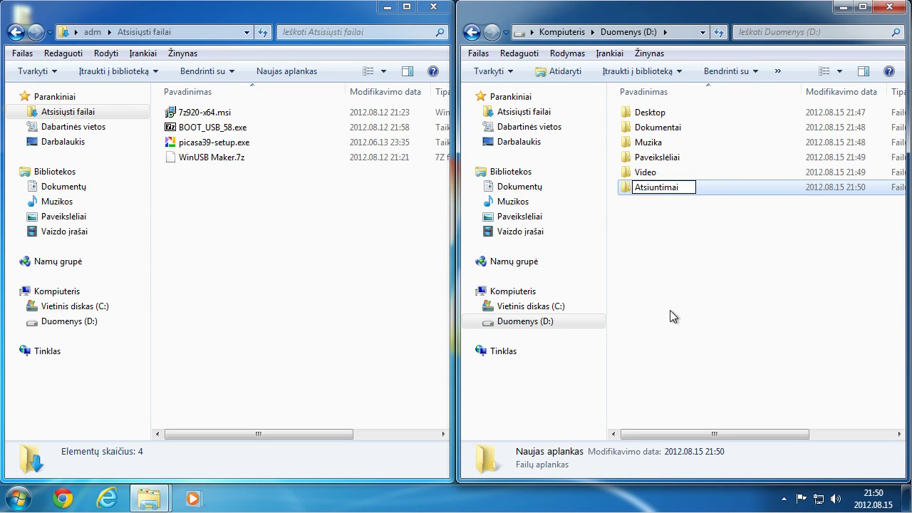
key(Return)
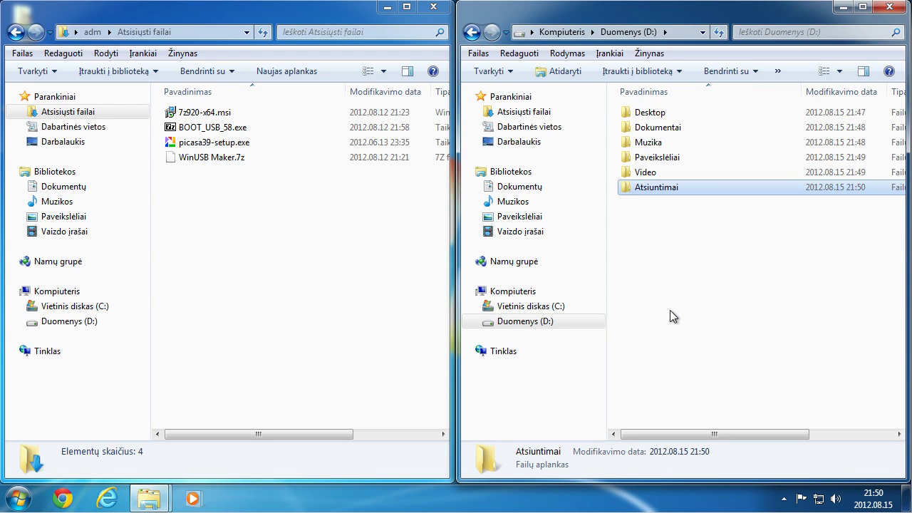
Copy all four files from Atsisiųsti failai into the Atsiuntimai folder on D:, and return to the root of D:.
double_click(656, 186)
drag(248, 198, 719, 216)
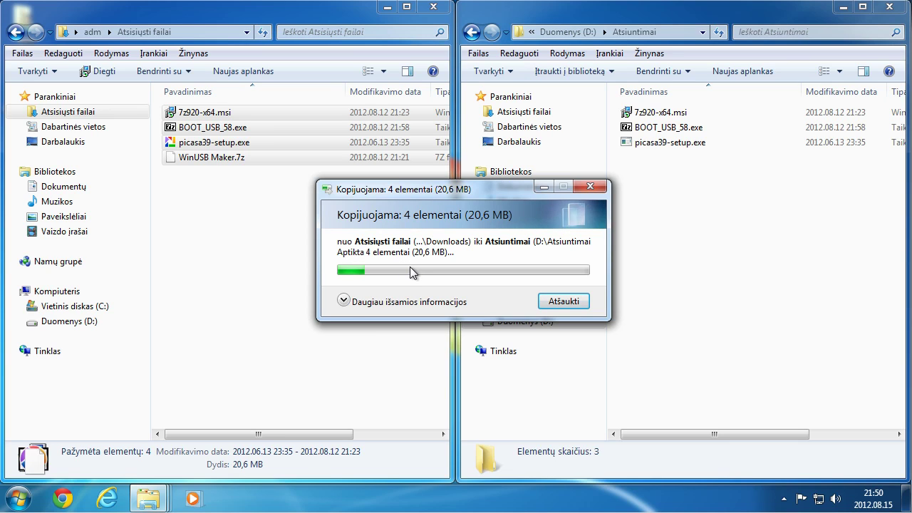
click(365, 301)
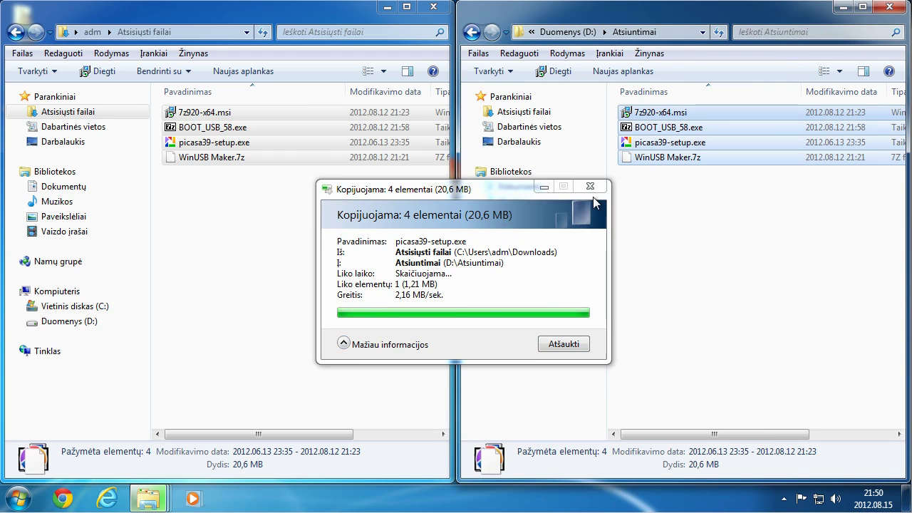
click(675, 220)
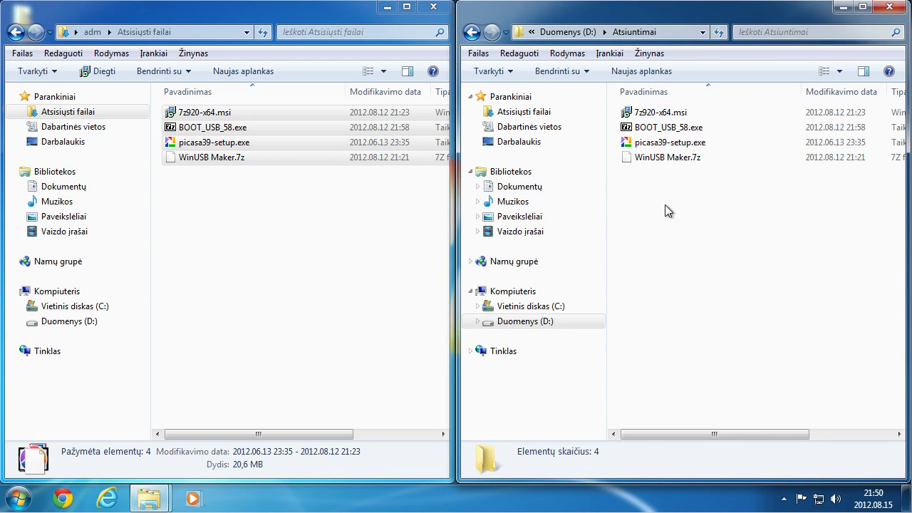
click(573, 31)
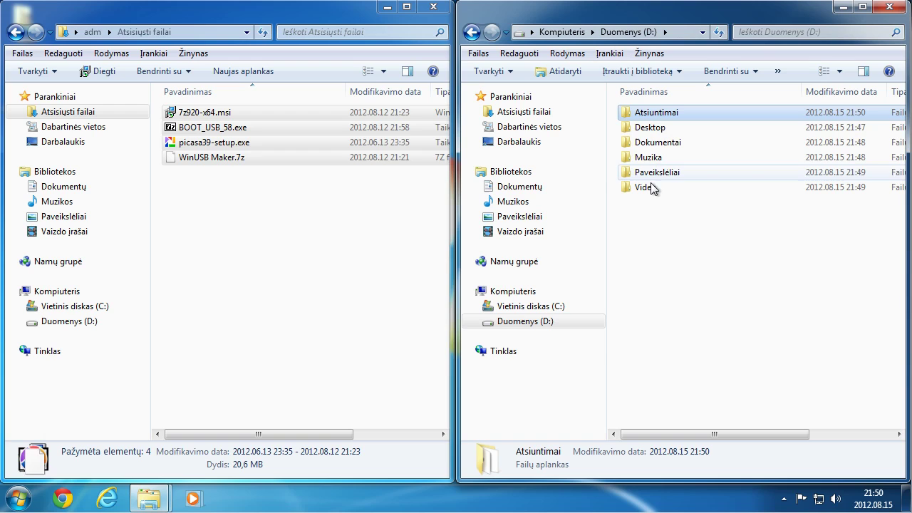
click(392, 180)
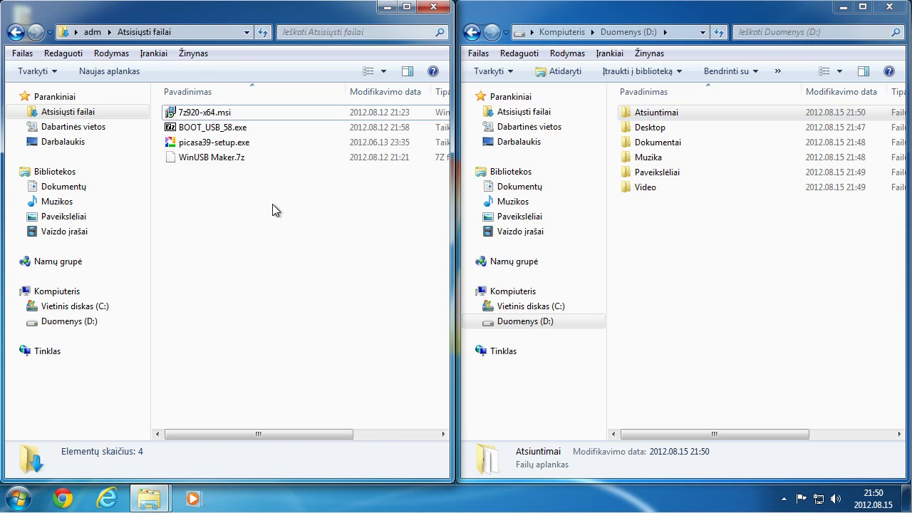
Check the Temp and Games folders on the C: drive for files to back up, including the Diablo-III-8370-enGB-Installer folder's contents.
click(64, 311)
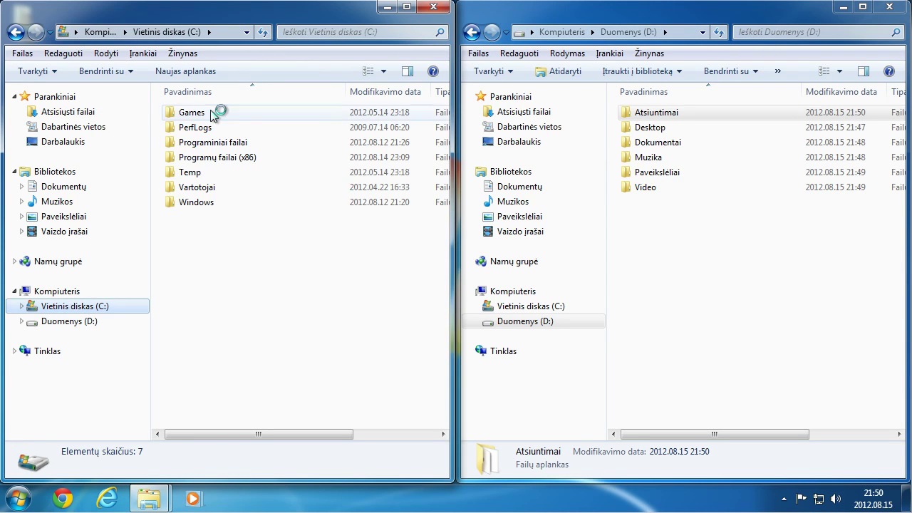
double_click(197, 175)
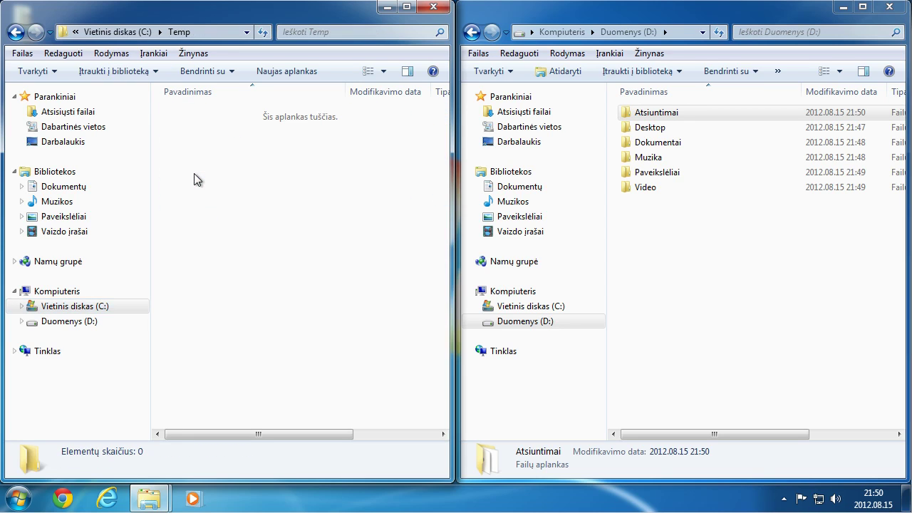
click(121, 31)
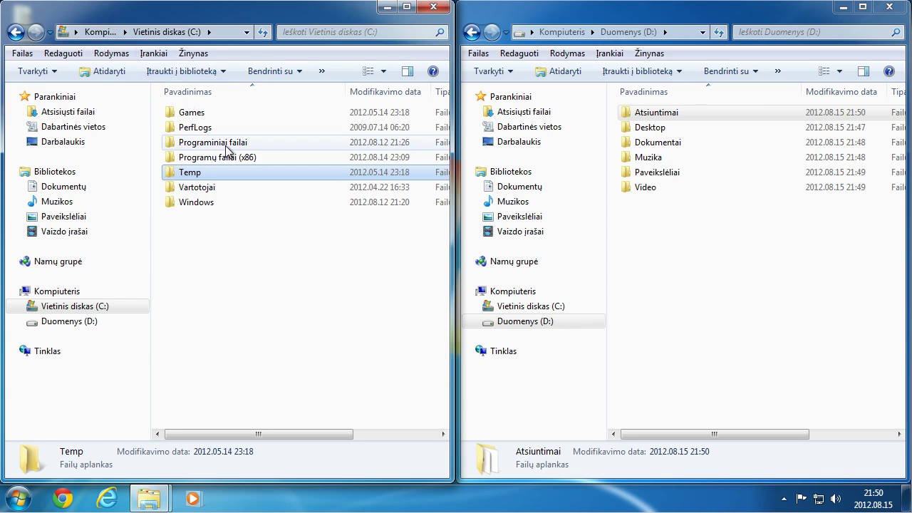
double_click(192, 114)
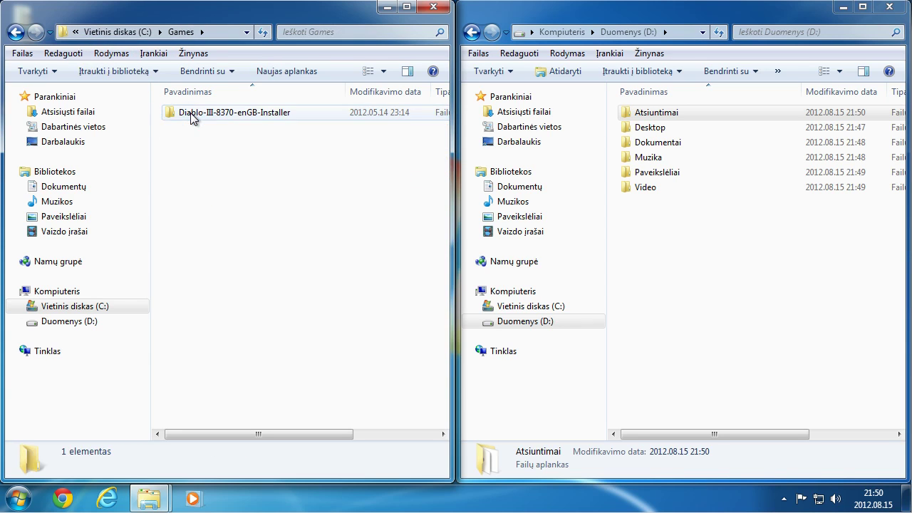
click(208, 114)
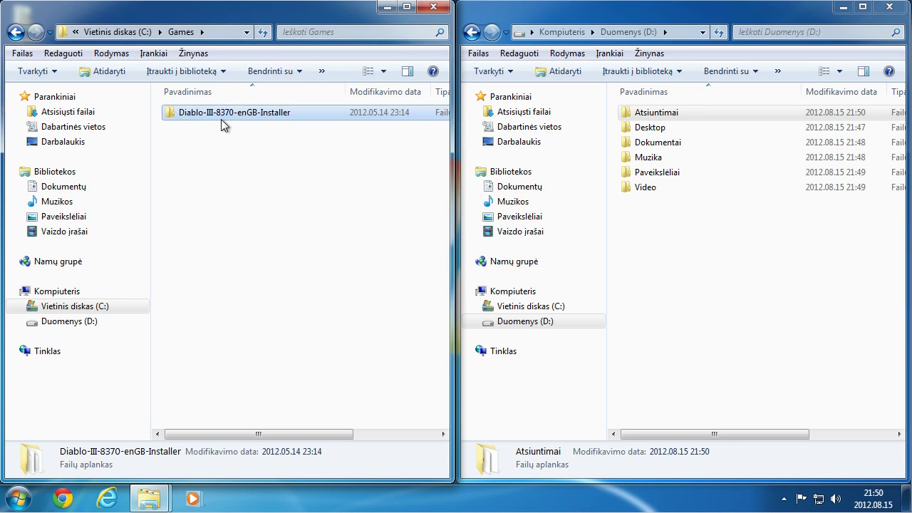
double_click(220, 112)
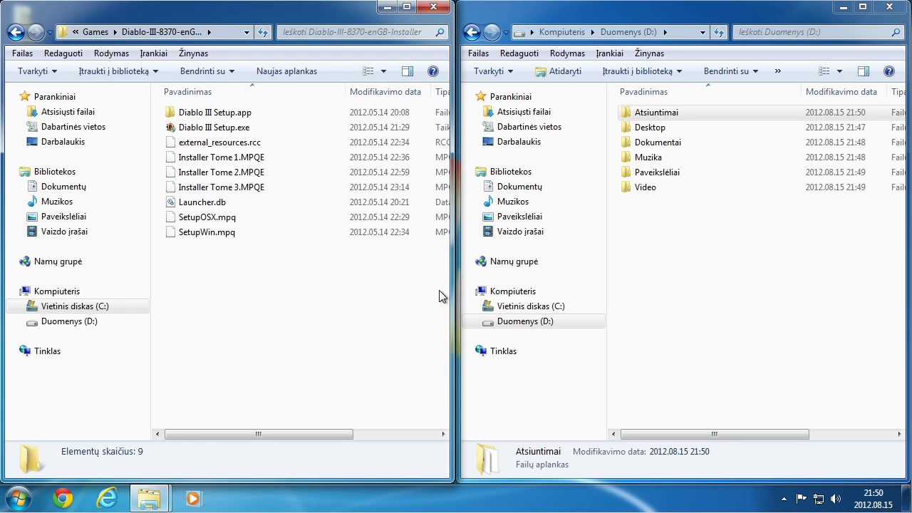
drag(271, 433, 243, 420)
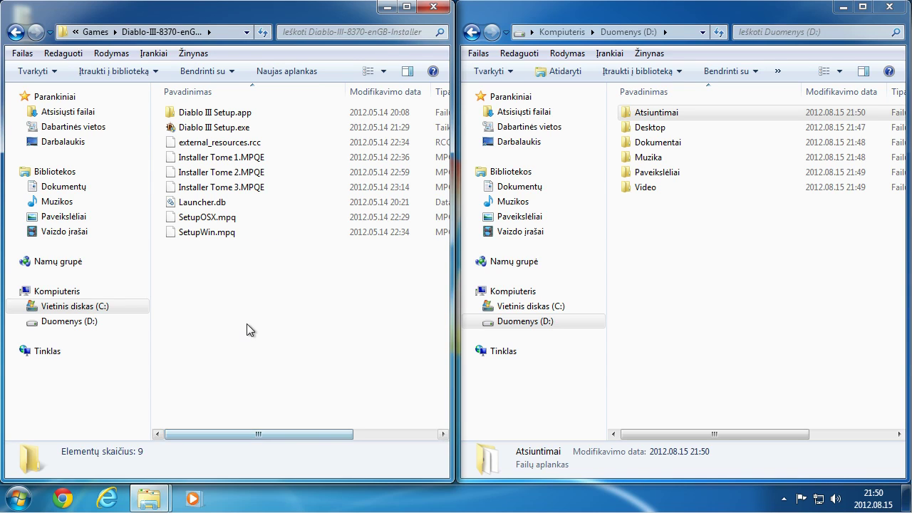
Return to the root of the C: drive and copy the Games folder into the root of the D: drive.
click(95, 32)
click(111, 31)
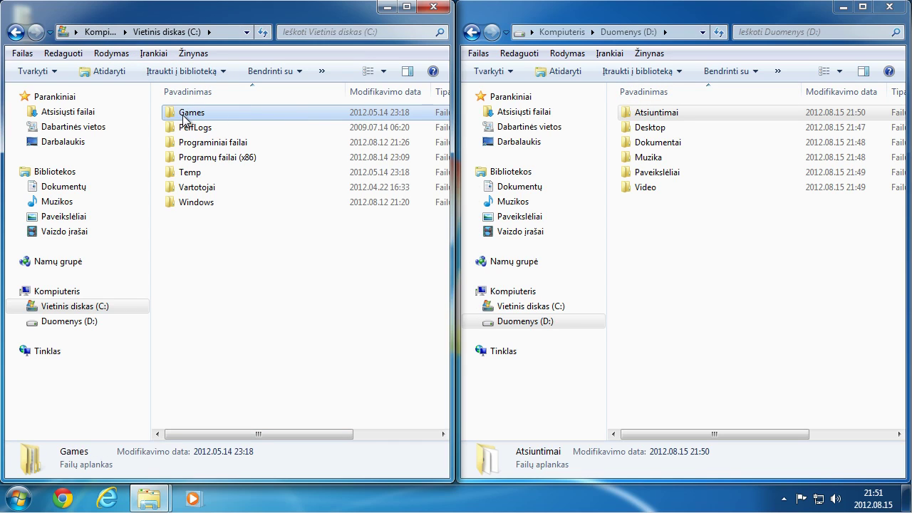
drag(187, 116, 678, 255)
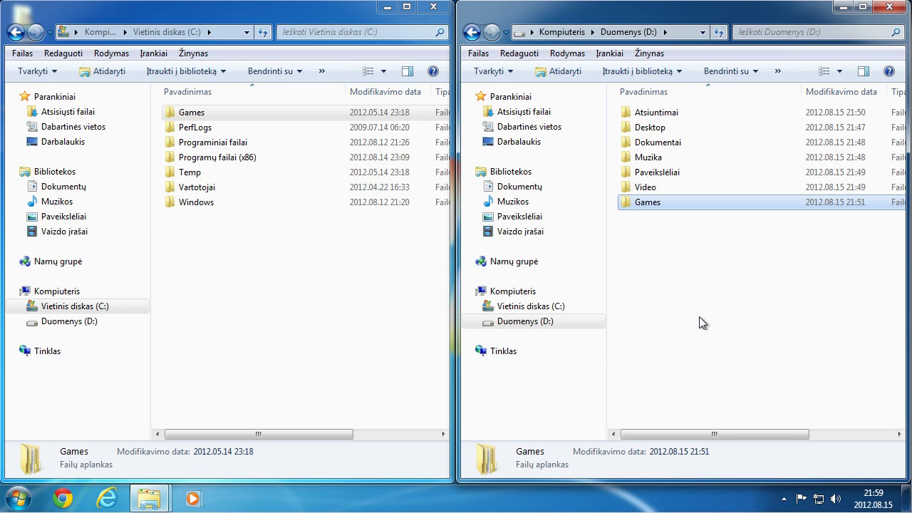
click(293, 282)
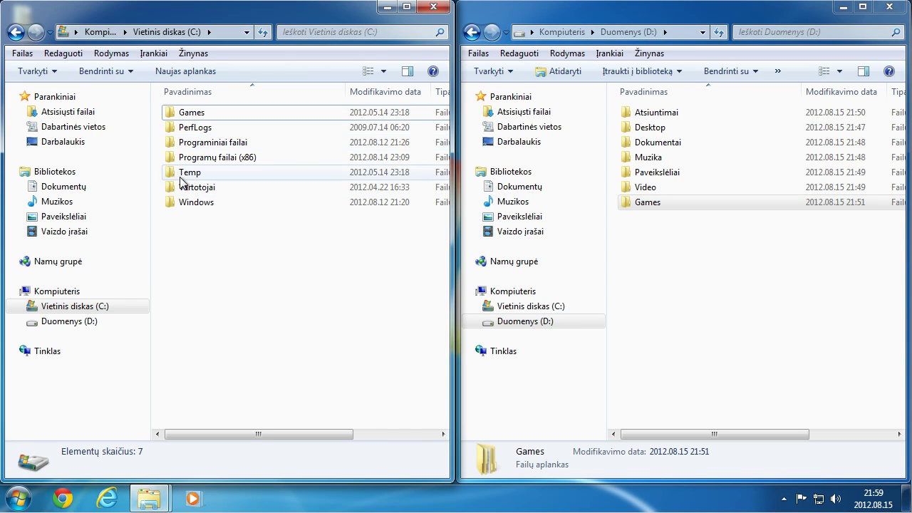
Check the Programų failai (x86) folder on C: for files to back up, and close both folder windows.
click(217, 162)
double_click(228, 167)
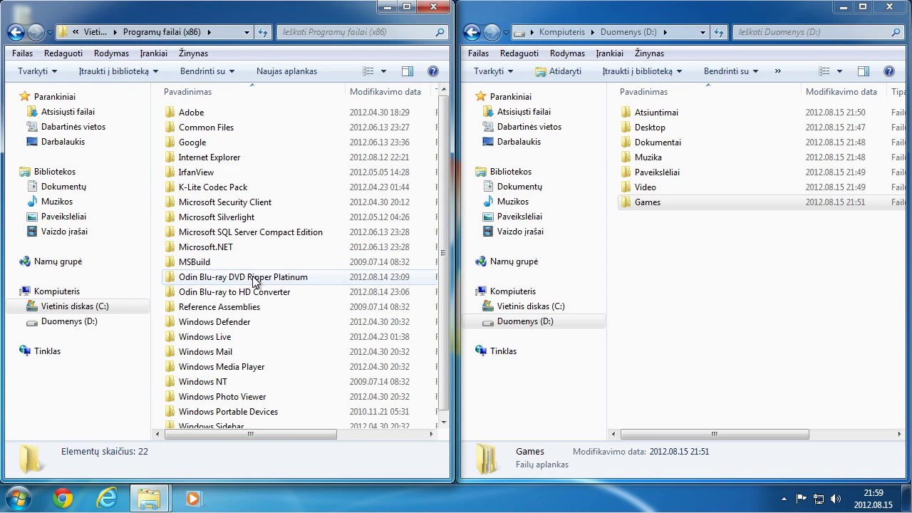
click(433, 7)
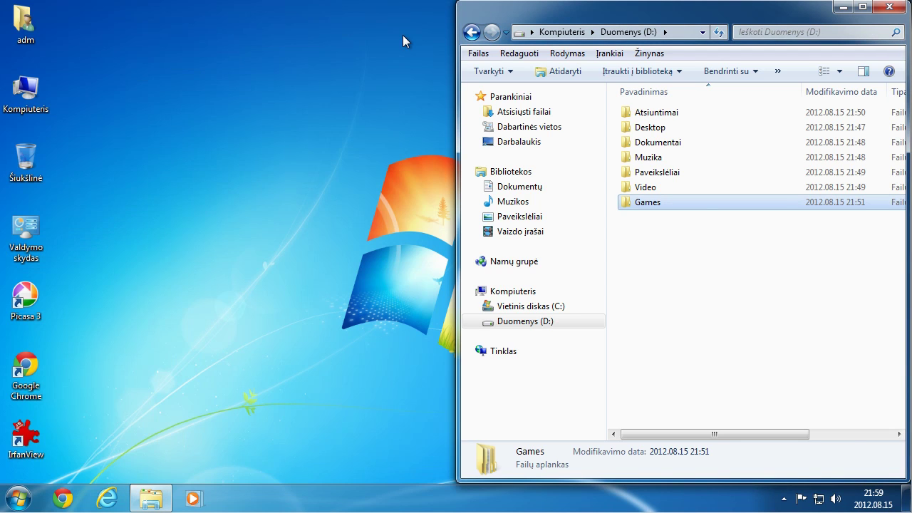
click(673, 120)
click(888, 6)
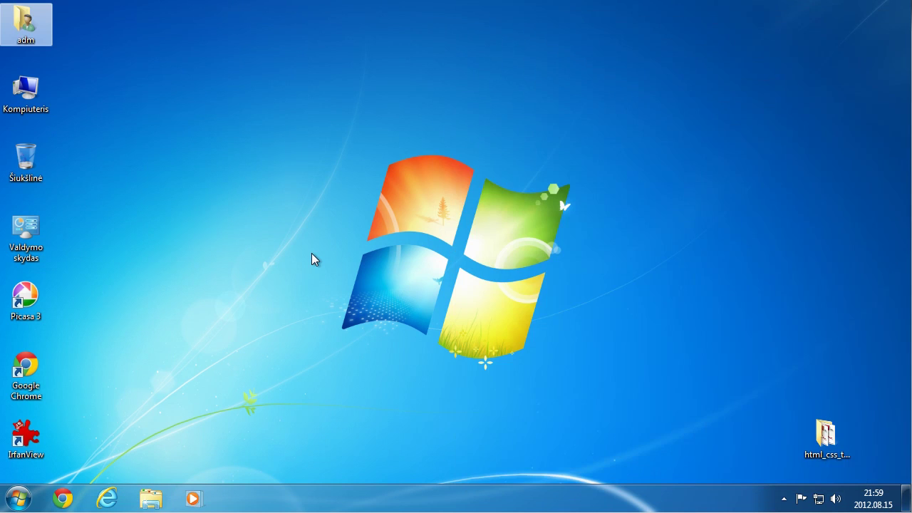
click(318, 318)
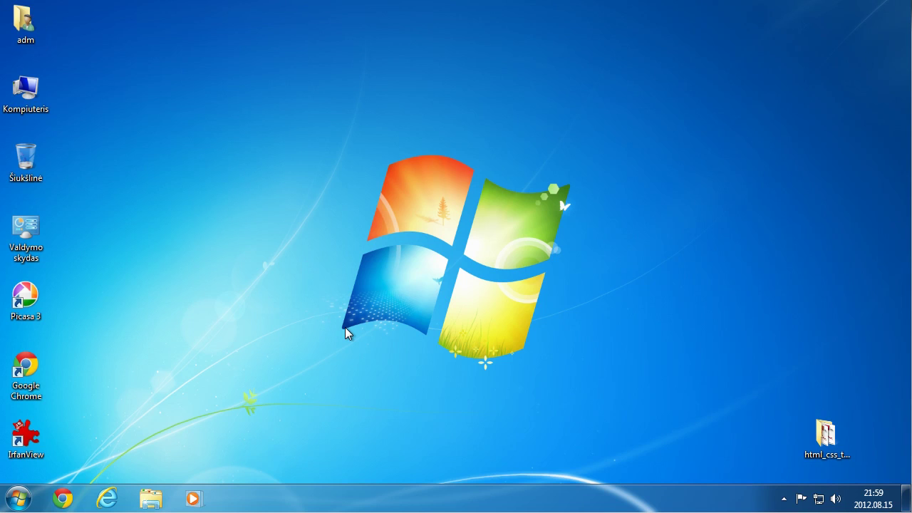